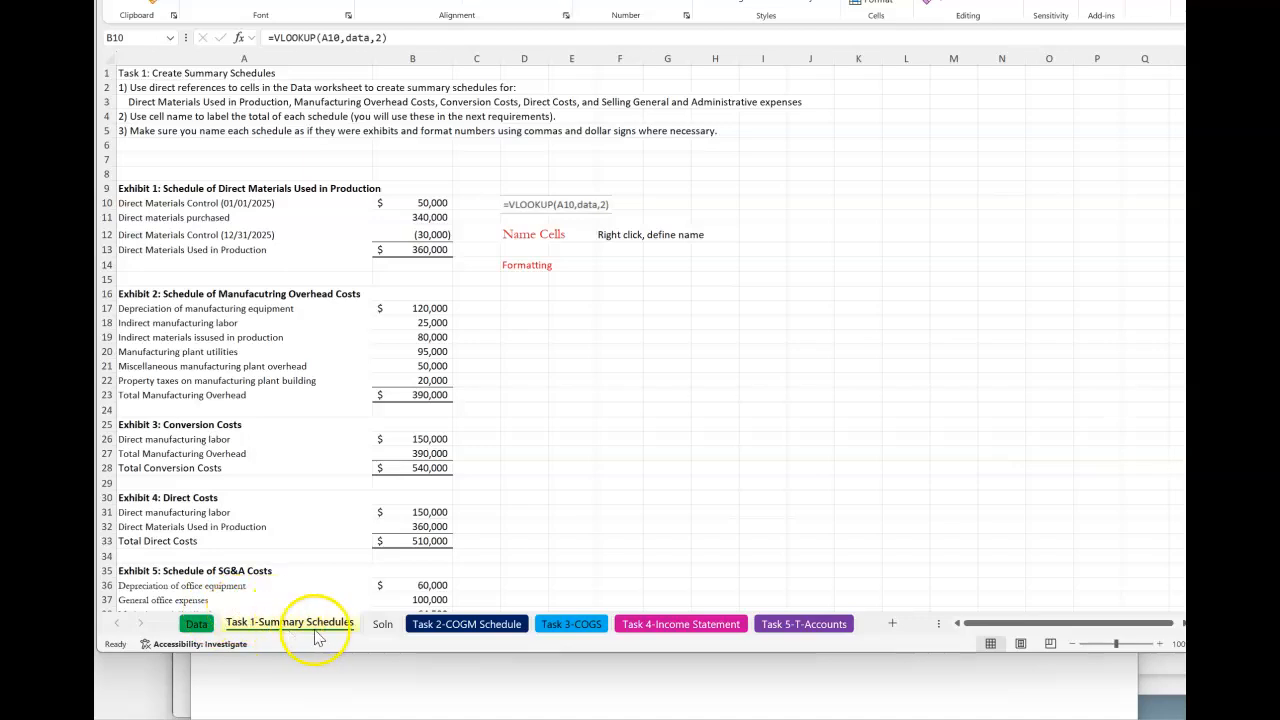
- Look through the Soln and Task 2 to Task 5 worksheets, and inspect the purchases link in the Direct Materials Control T-account
left_click(382, 626)
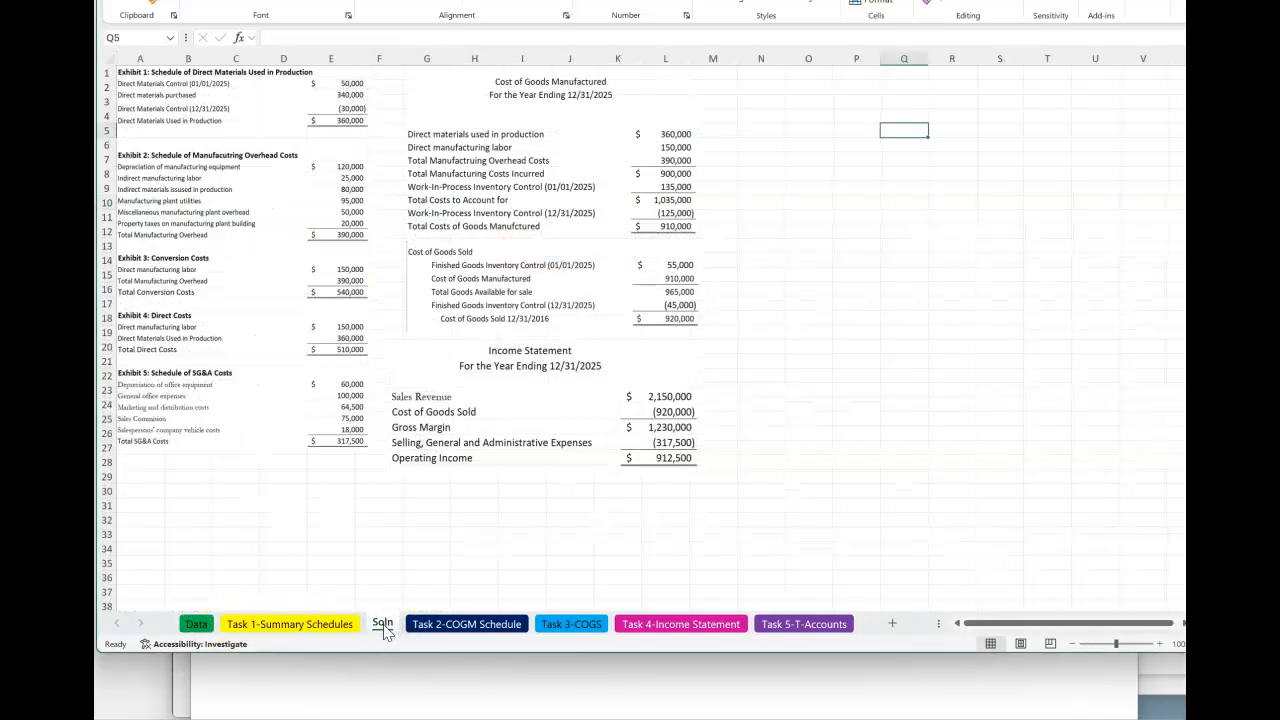
left_click(322, 624)
left_click(417, 625)
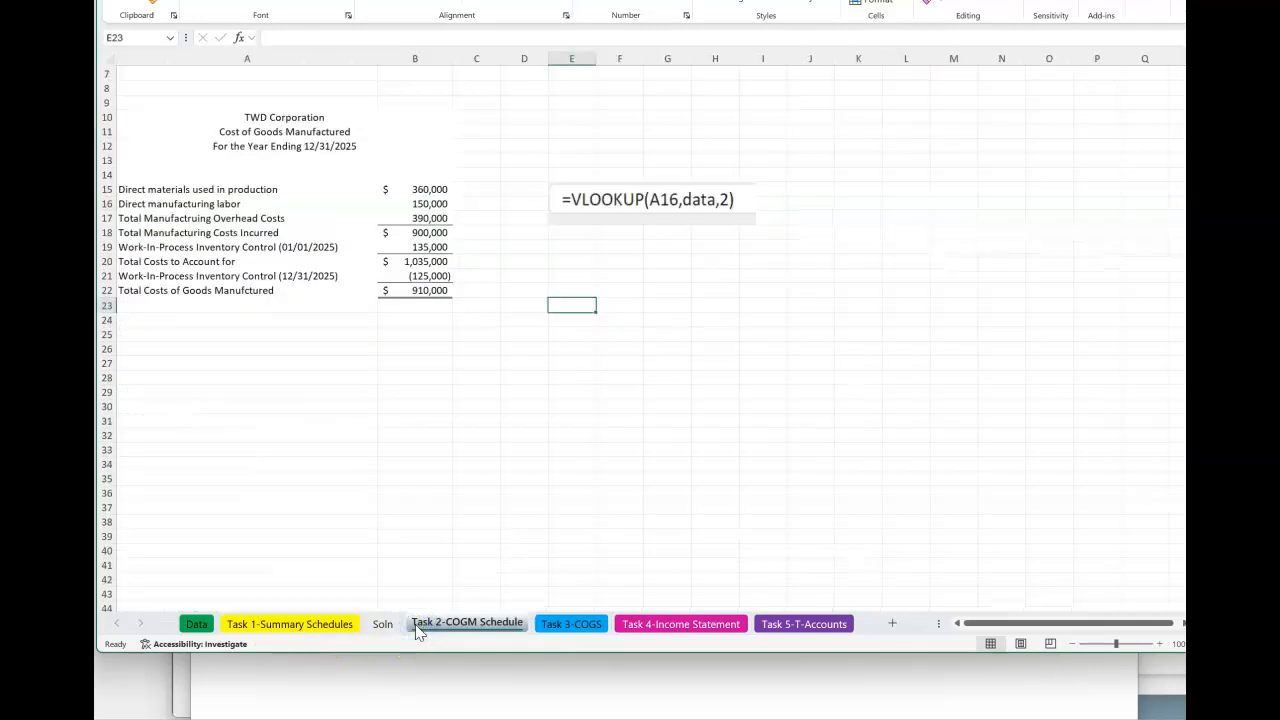
left_click(560, 625)
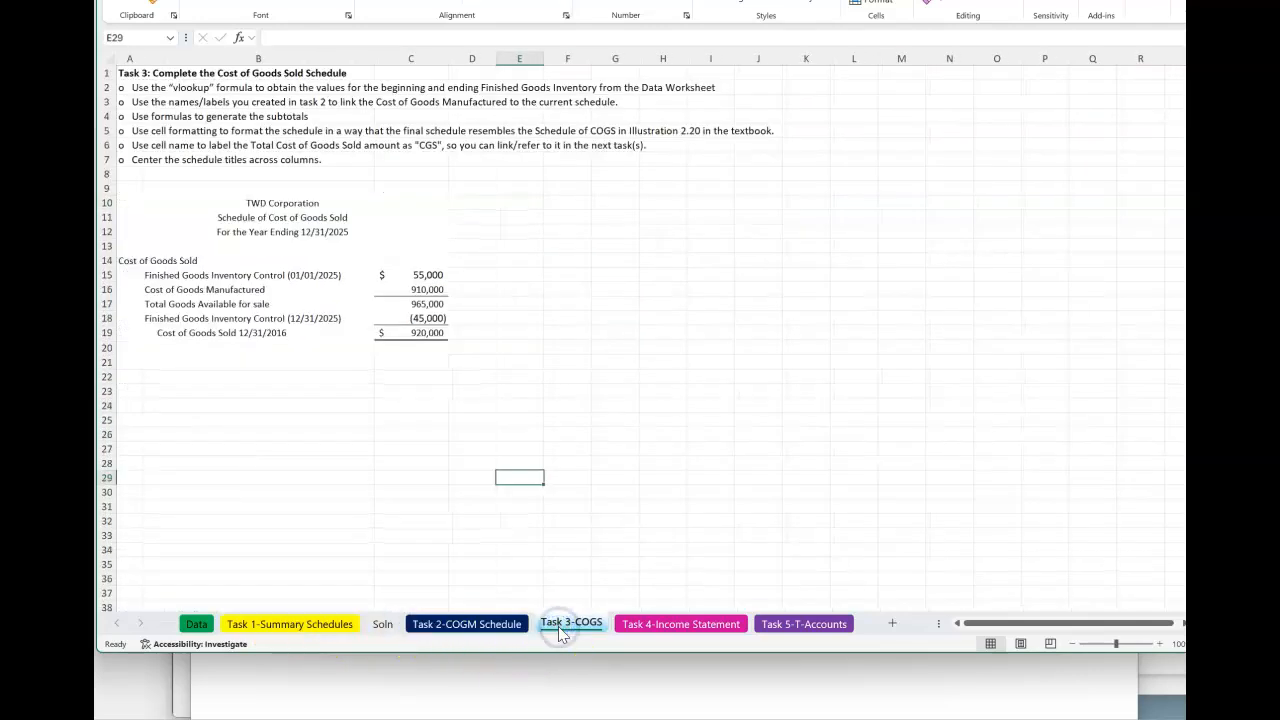
left_click(652, 625)
left_click(788, 624)
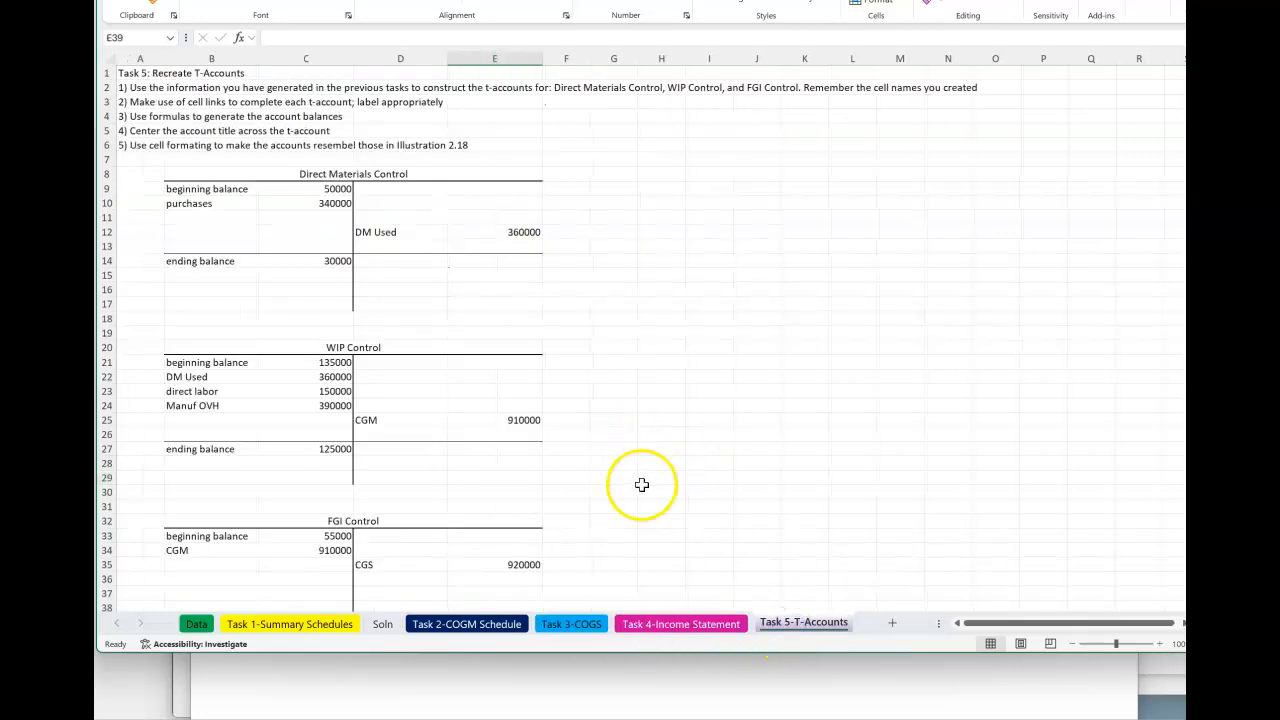
scroll(642, 485, "down", 1)
scroll(642, 486, "up", 1)
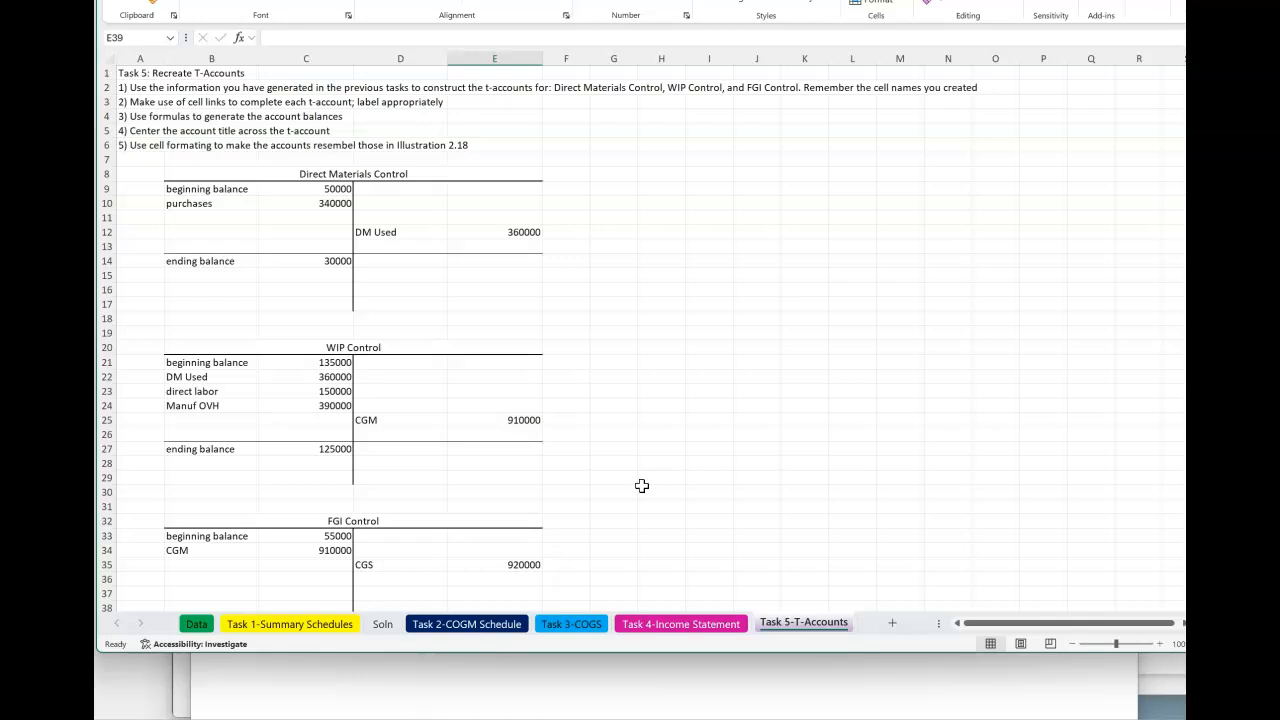
left_click(336, 206)
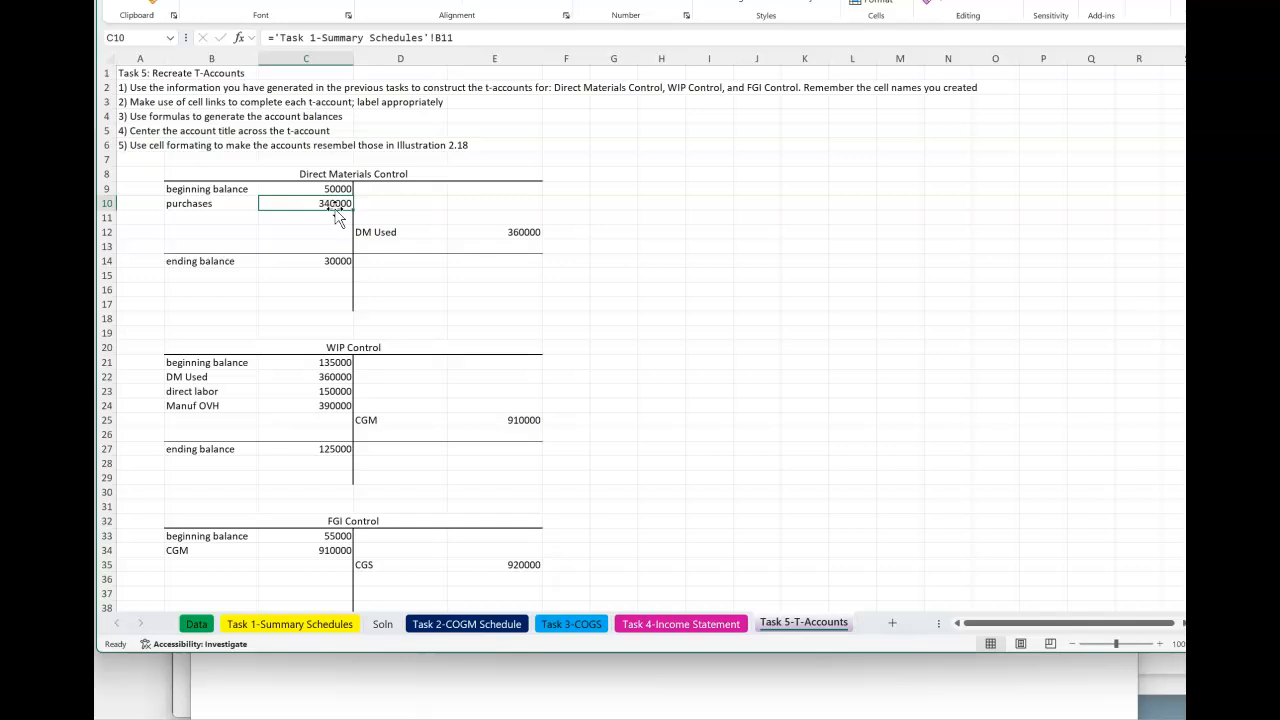
- On the Task 1 worksheet, view the Define Name settings for the Direct Materials Used in Production total, and cancel without naming it
left_click(267, 626)
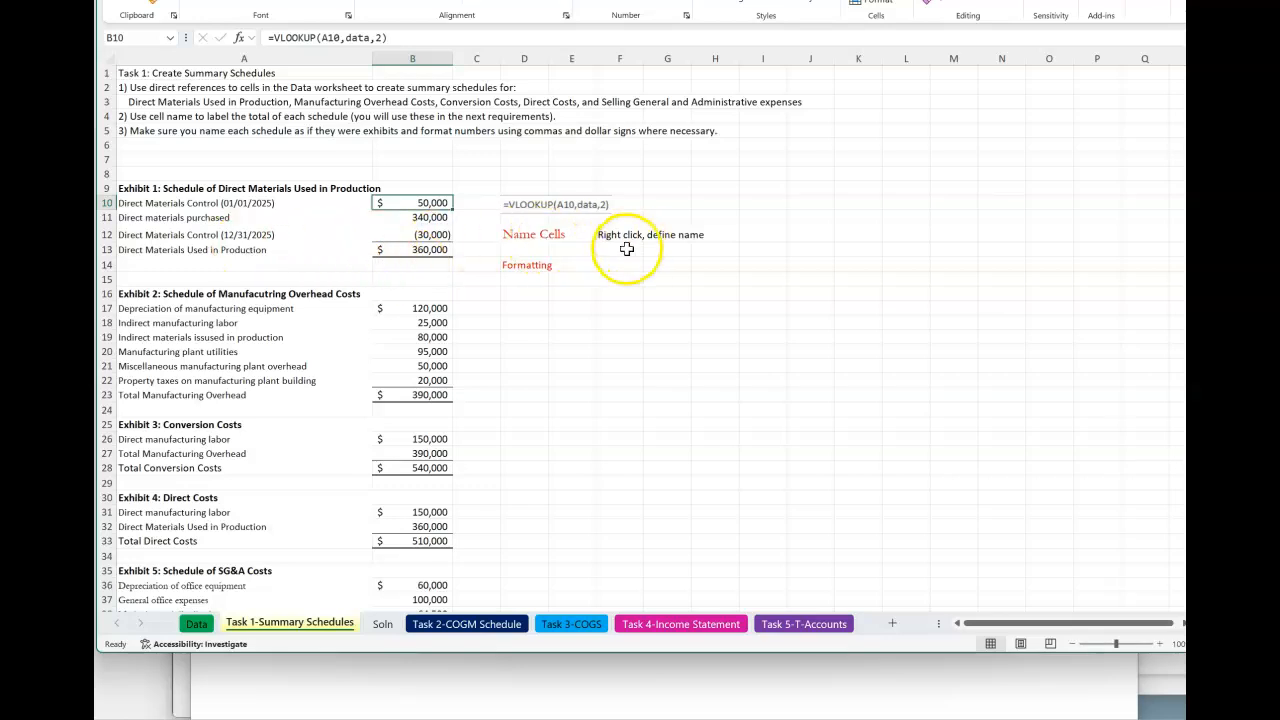
left_click(430, 251)
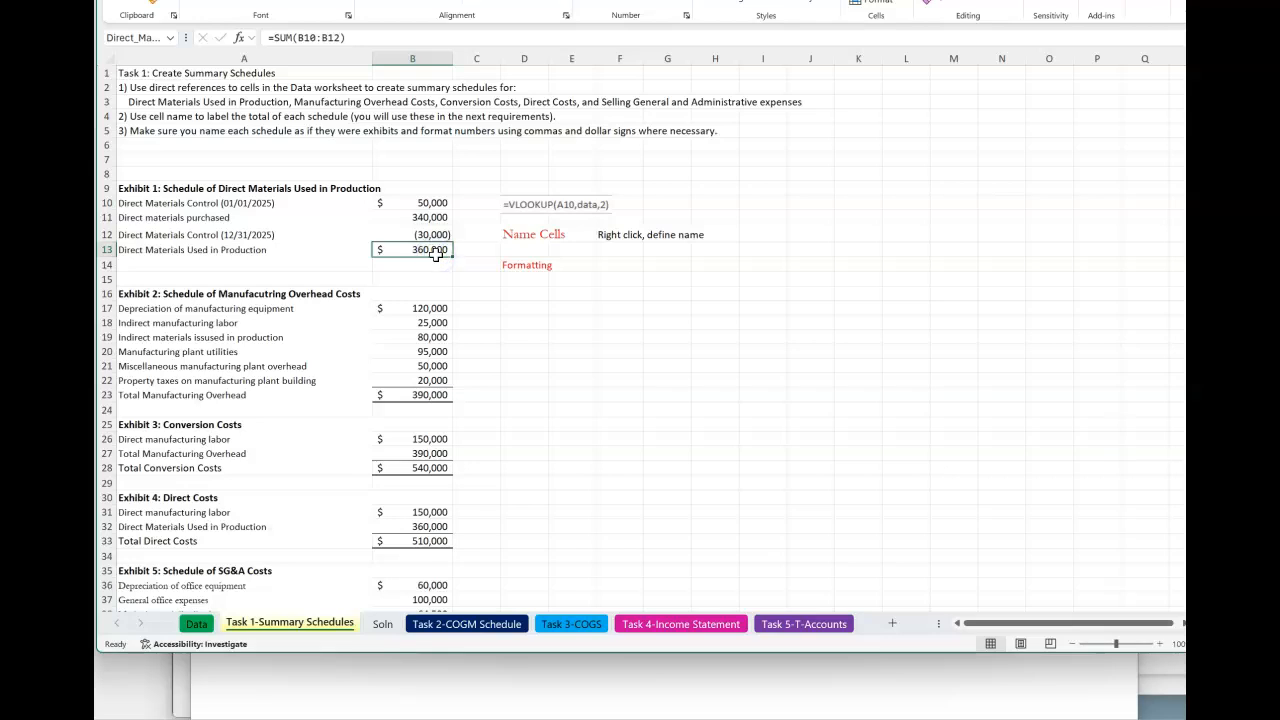
right_click(436, 254)
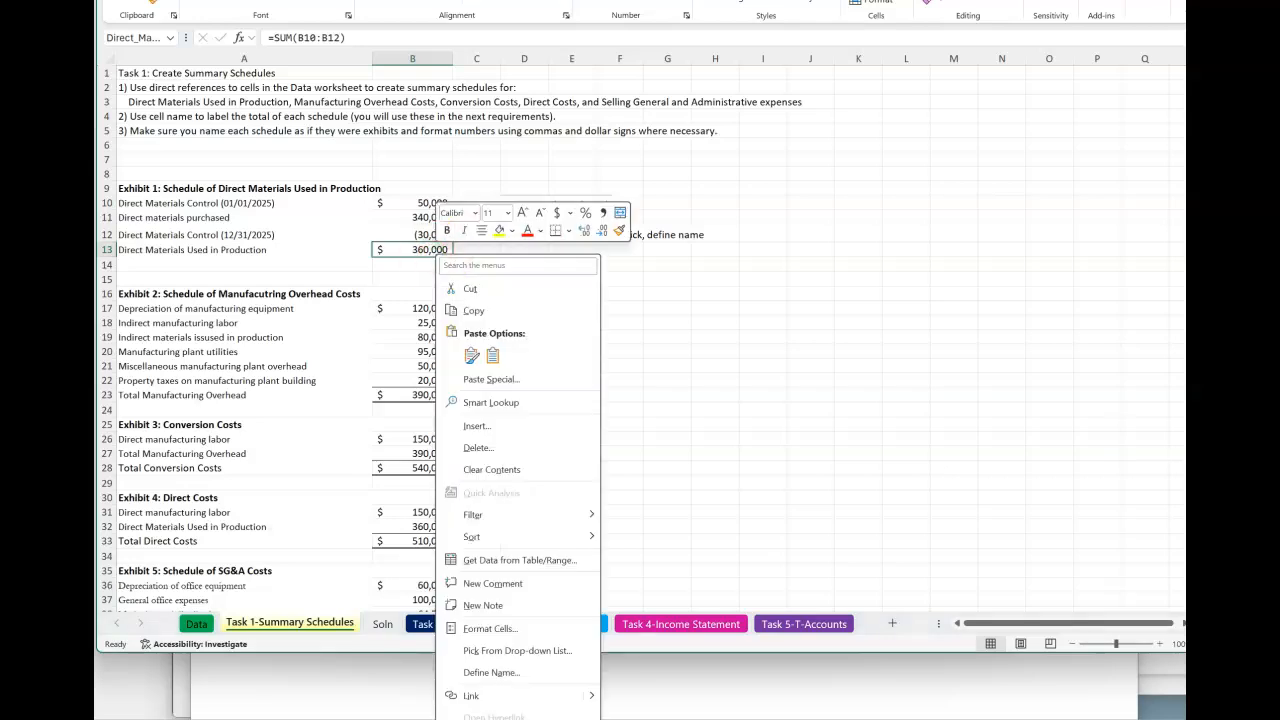
left_click(481, 673)
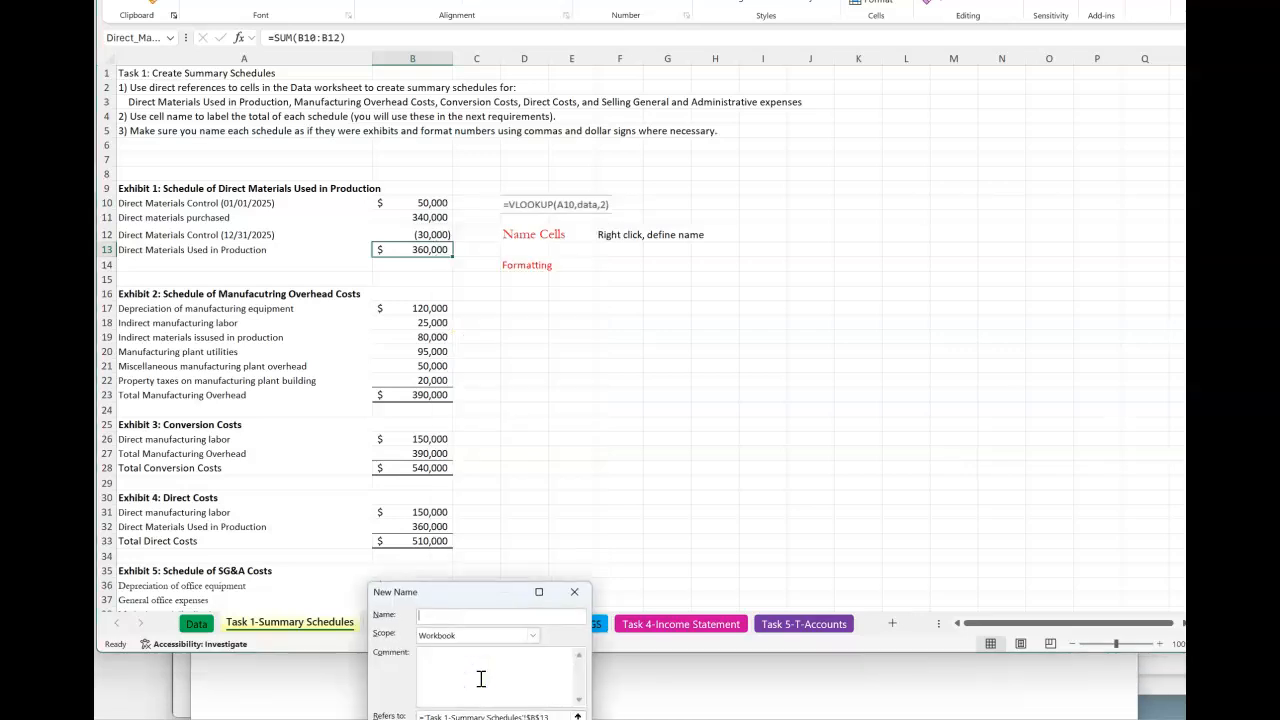
left_click(484, 691)
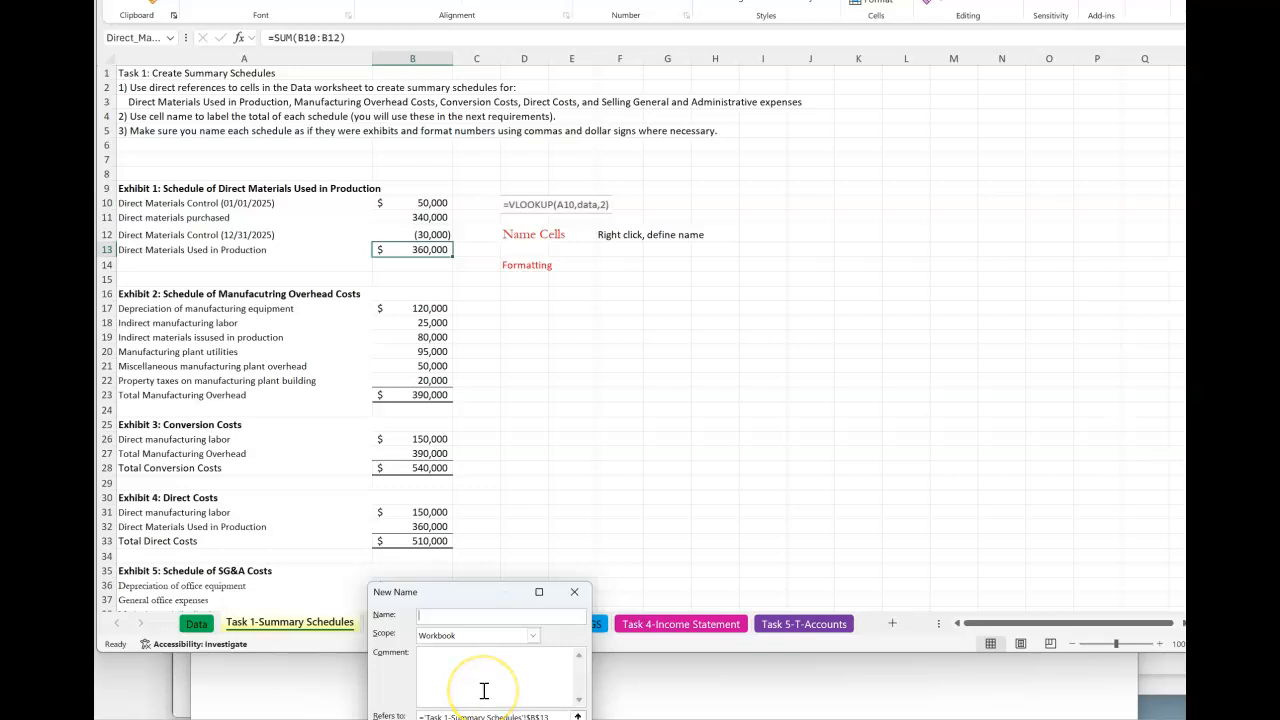
key("Escape")
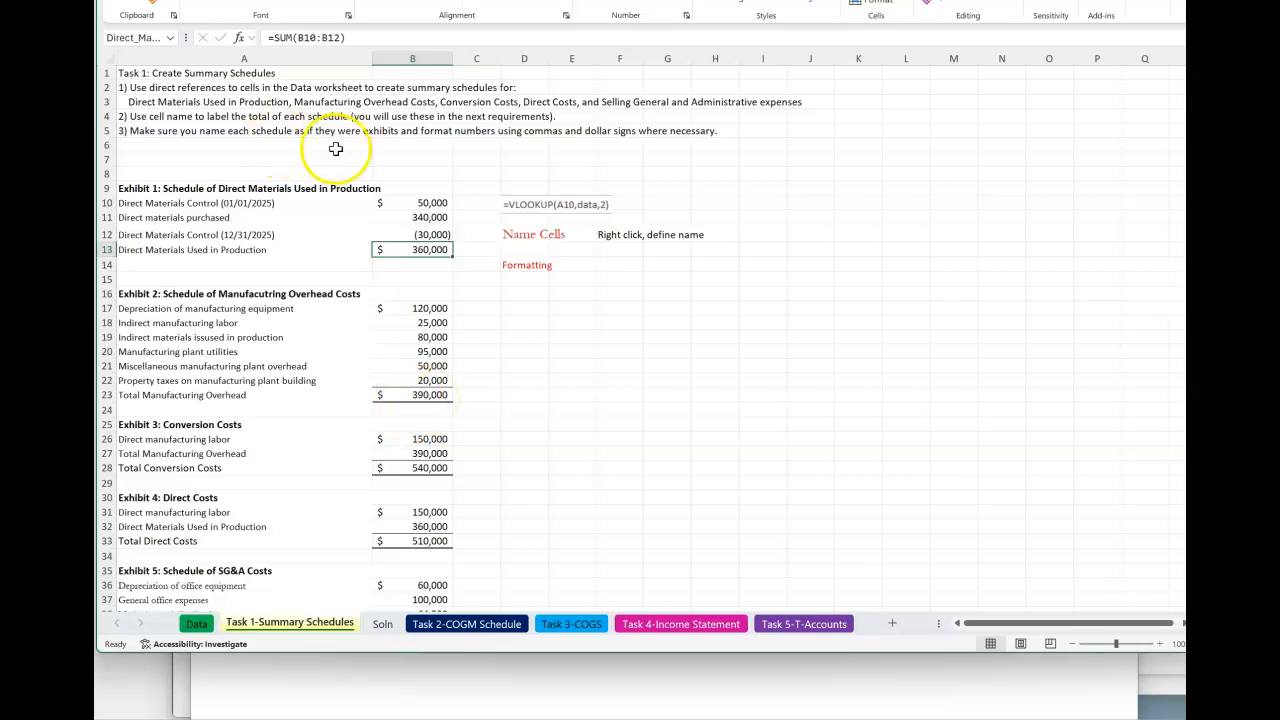
- Inspect the VLOOKUP formula for Direct Materials Control (01/01/2025) and the Direct Materials Control (12/31/2025) account and amount on the Data worksheet
left_click(423, 204)
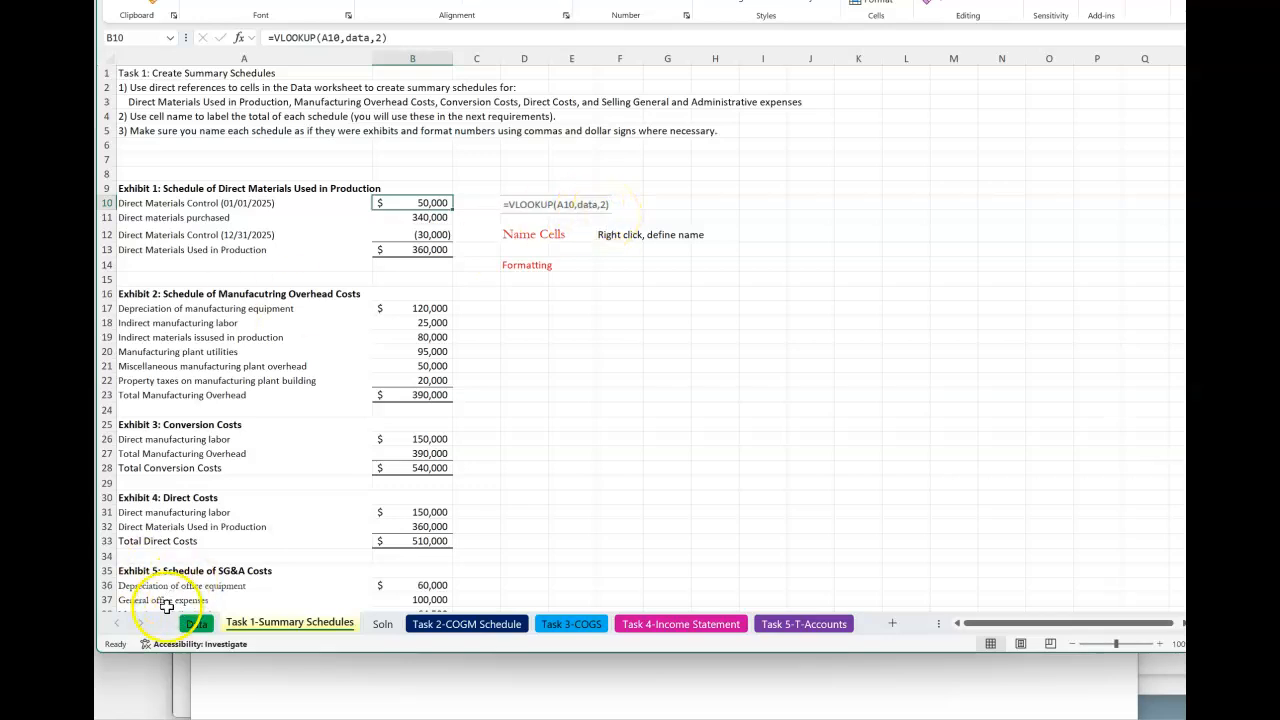
left_click(196, 624)
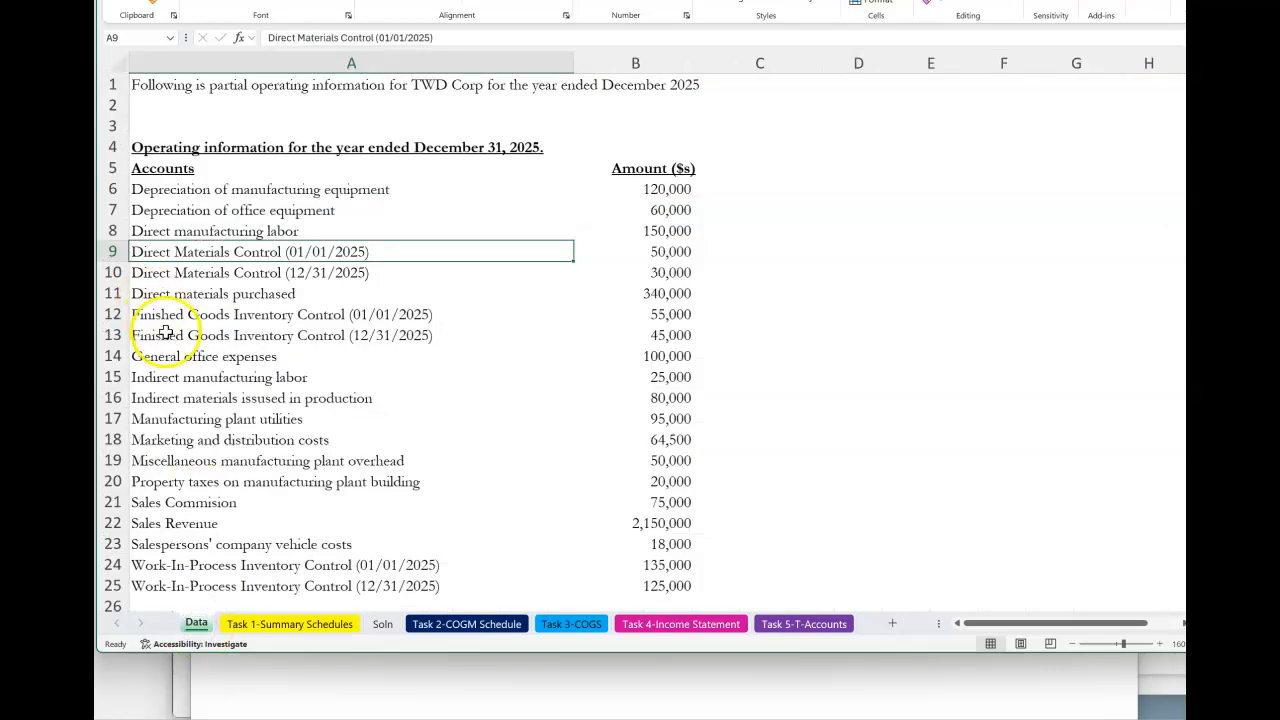
left_click(155, 273)
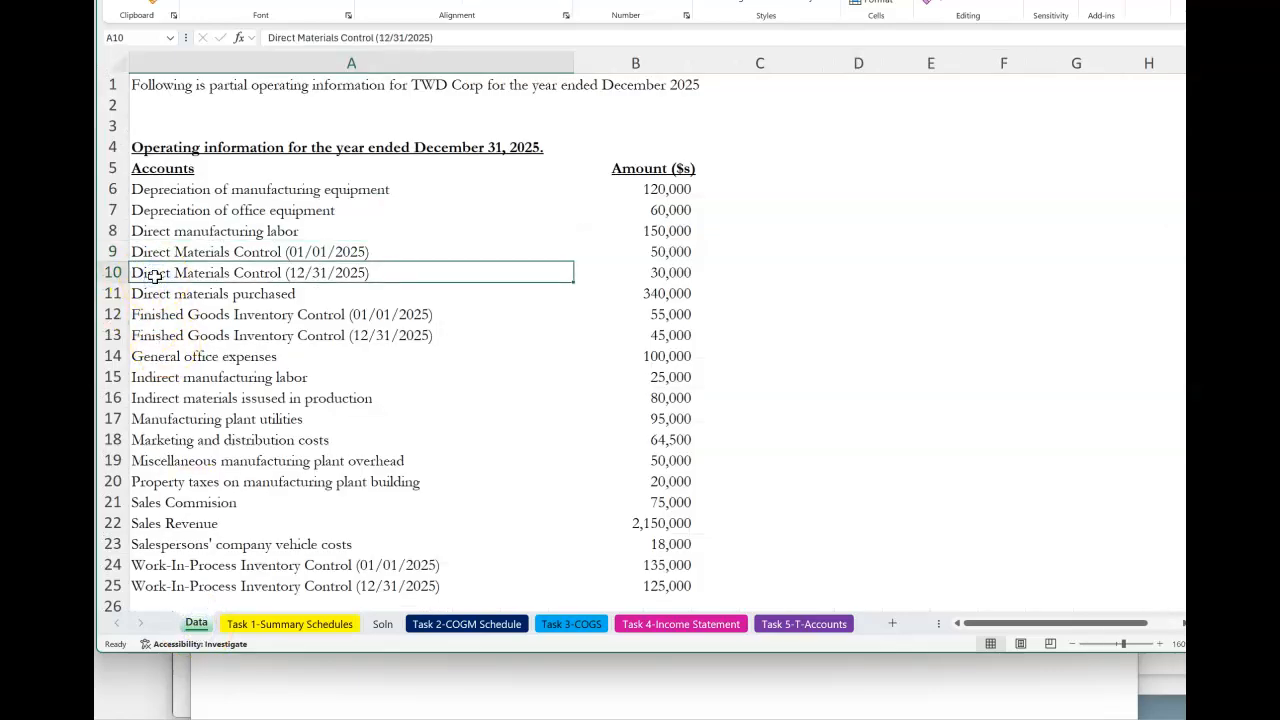
left_click(609, 277)
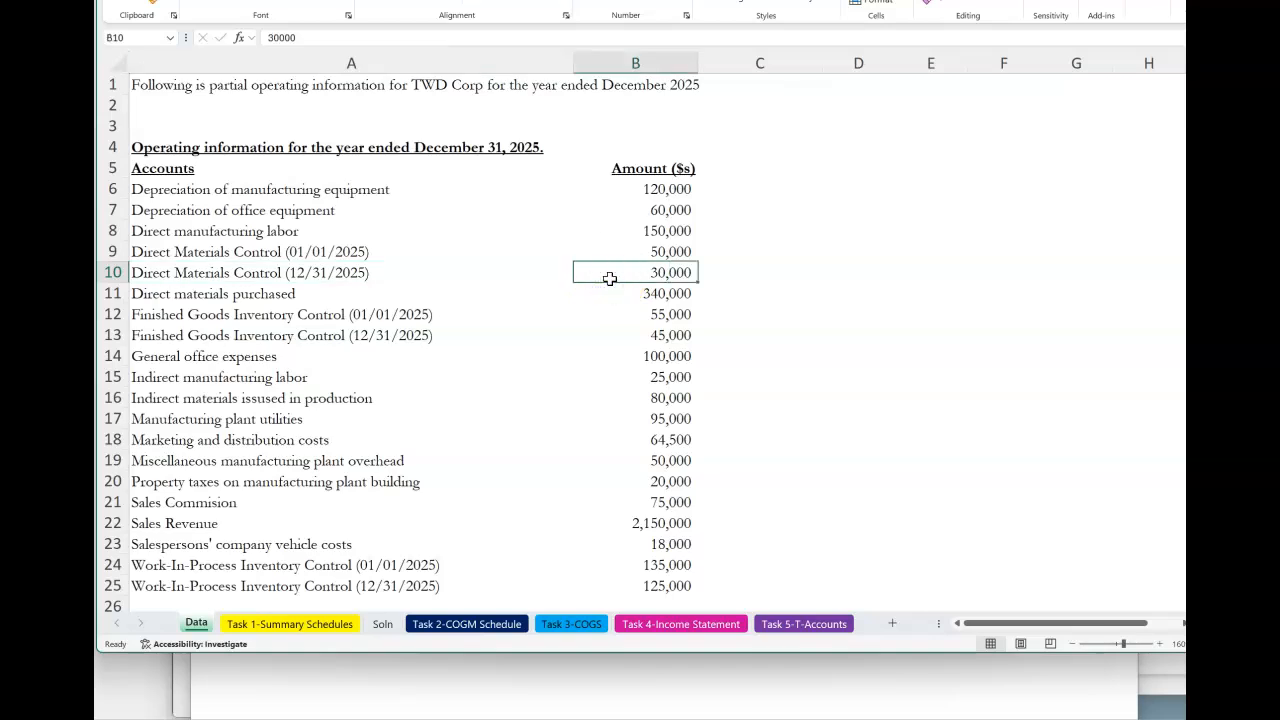
- Examine the three Direct Materials account labels in Exhibit 1 of the Task 1 worksheet and the sample VLOOKUP formula picture beside them
left_click(316, 623)
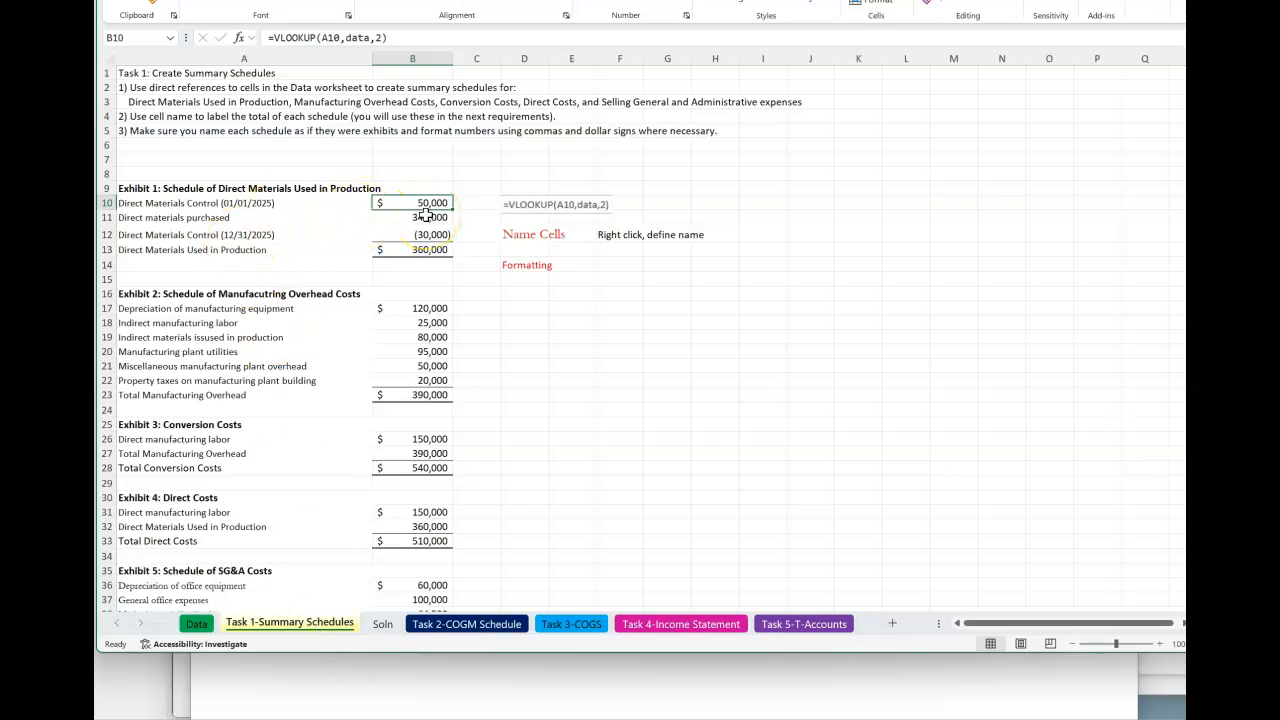
left_click(208, 206)
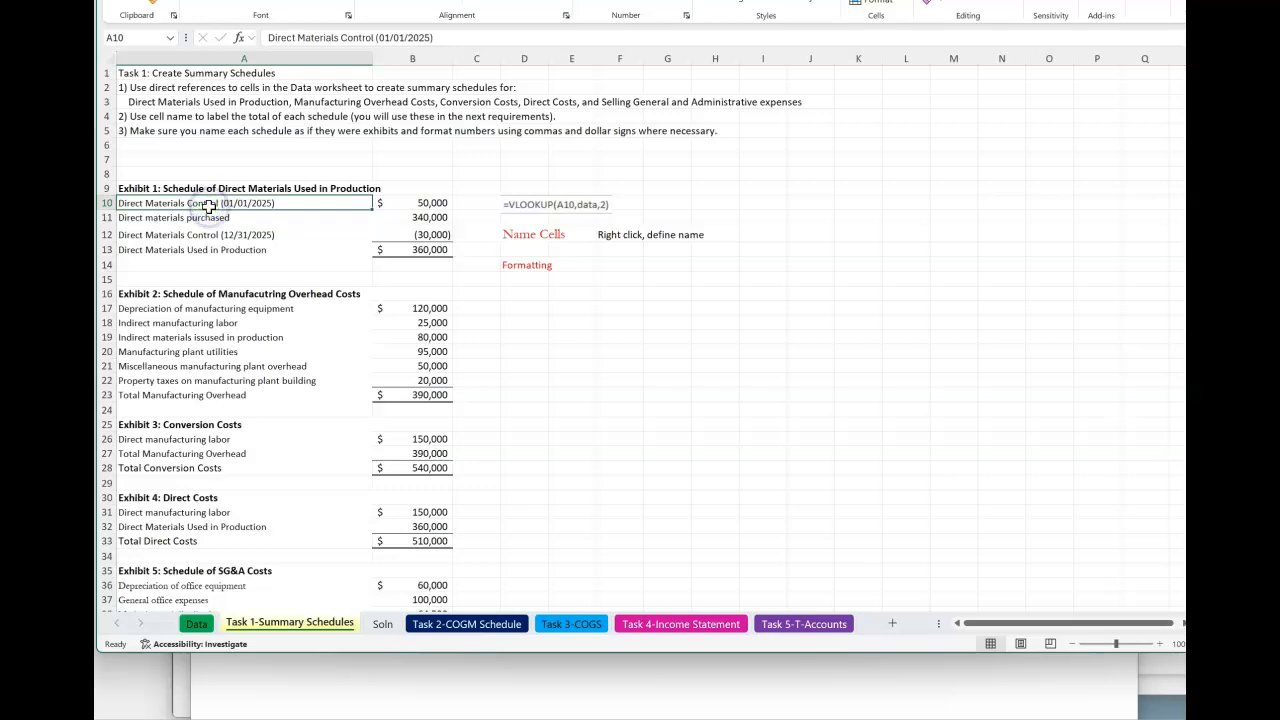
left_click(212, 218)
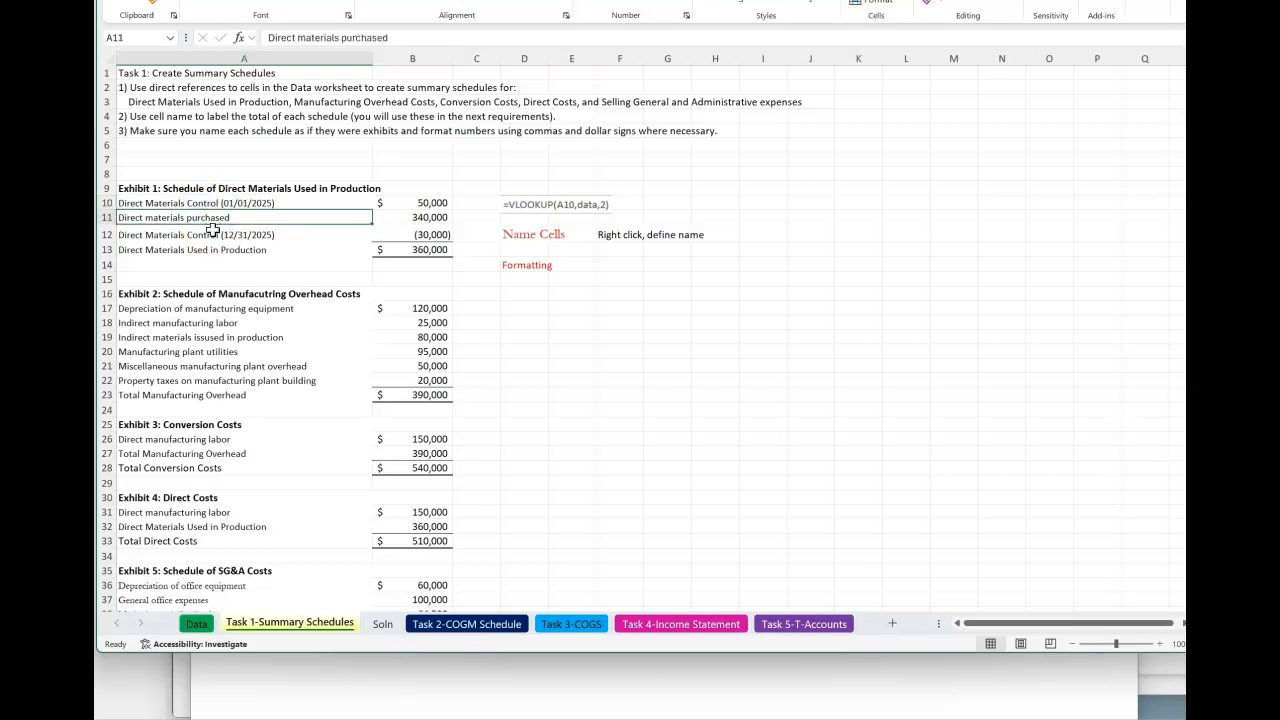
left_click(213, 237)
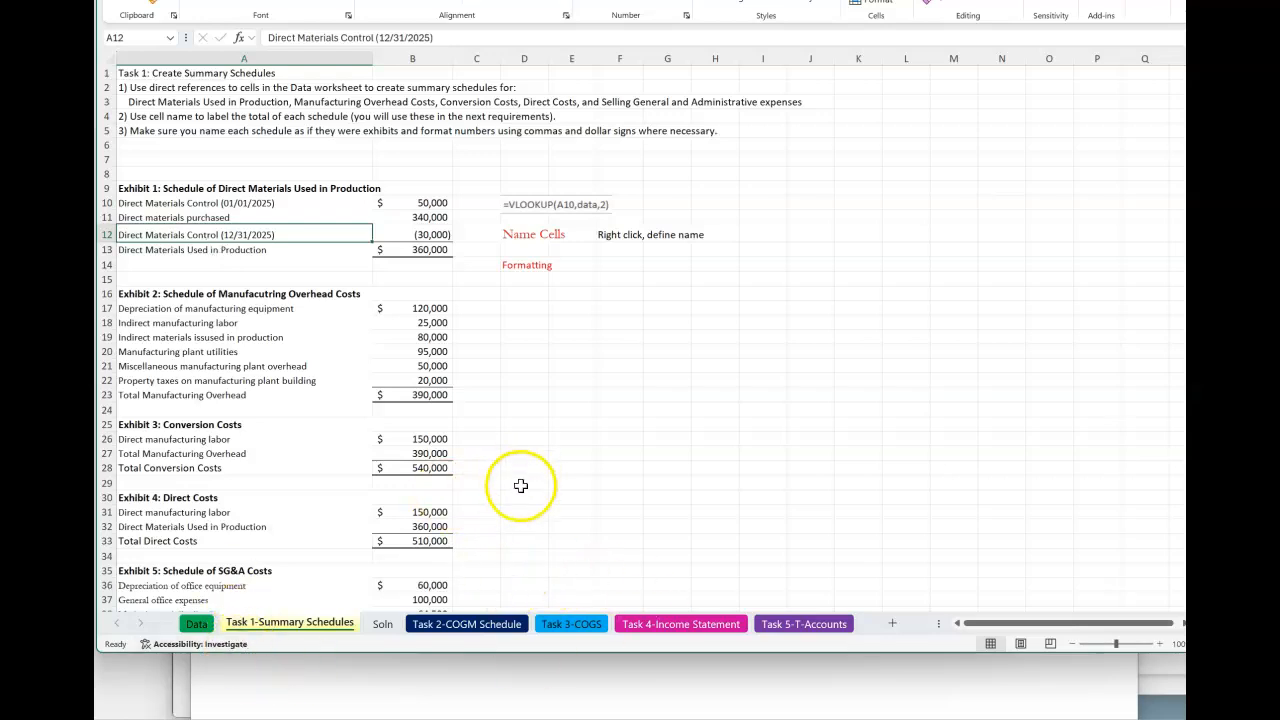
left_click(545, 205)
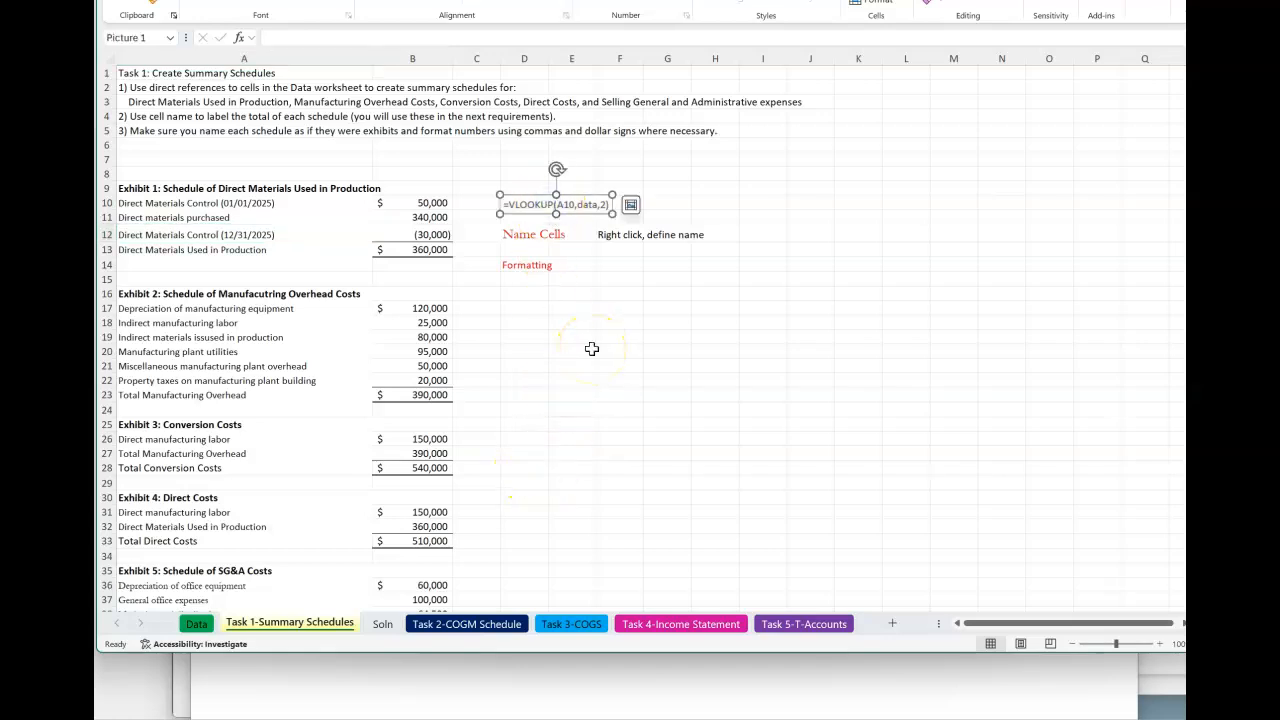
left_click(592, 348)
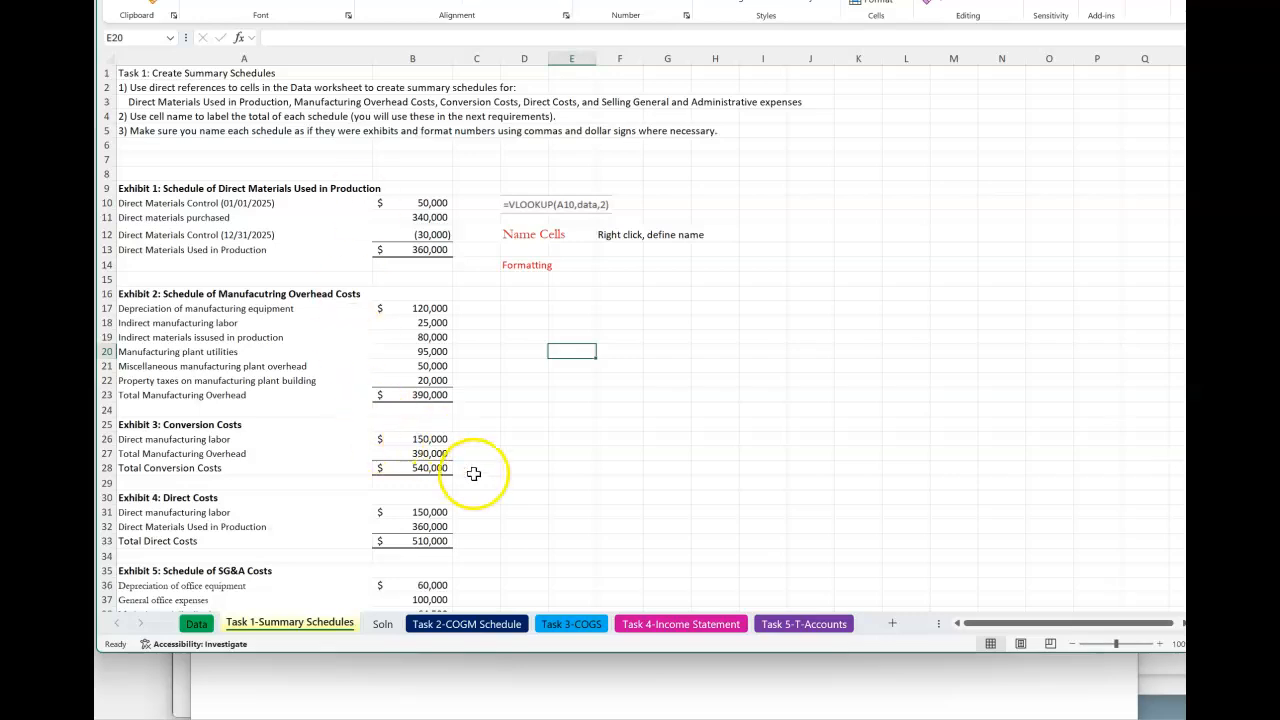
- Bold the word "total" in instruction 2 in cell A4 of the Task 1 worksheet
left_click(343, 127)
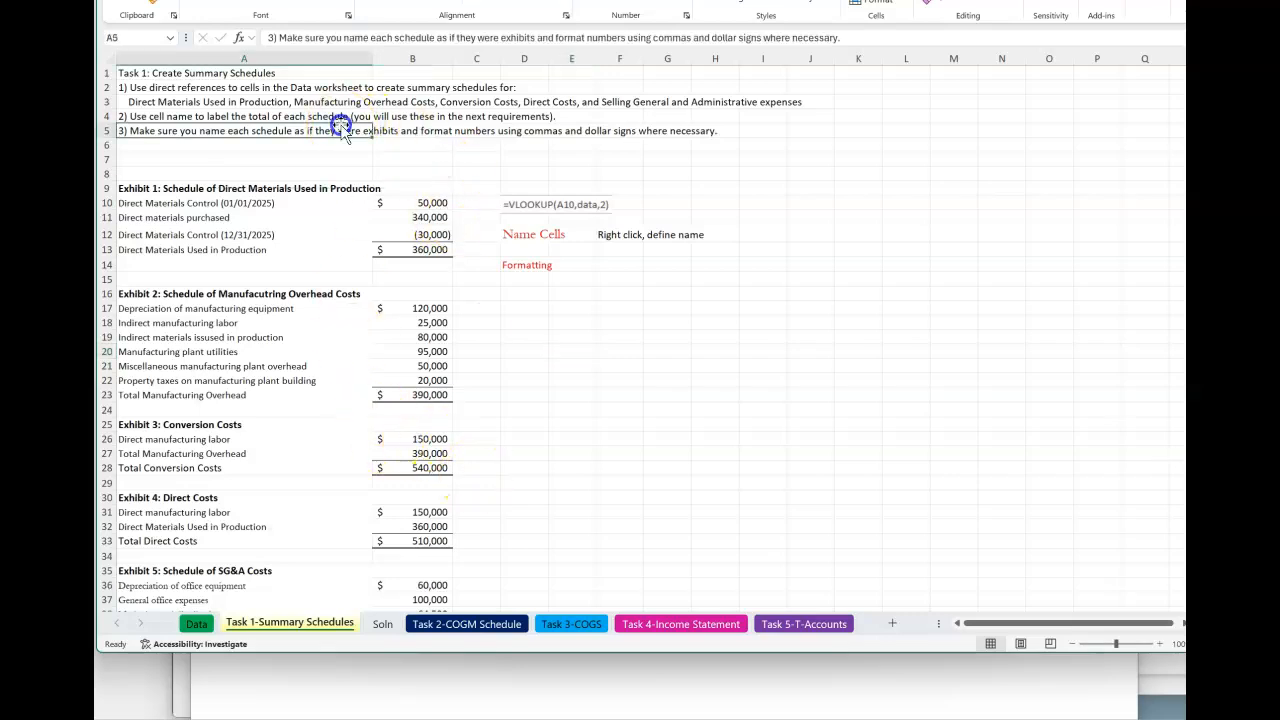
left_click(228, 116)
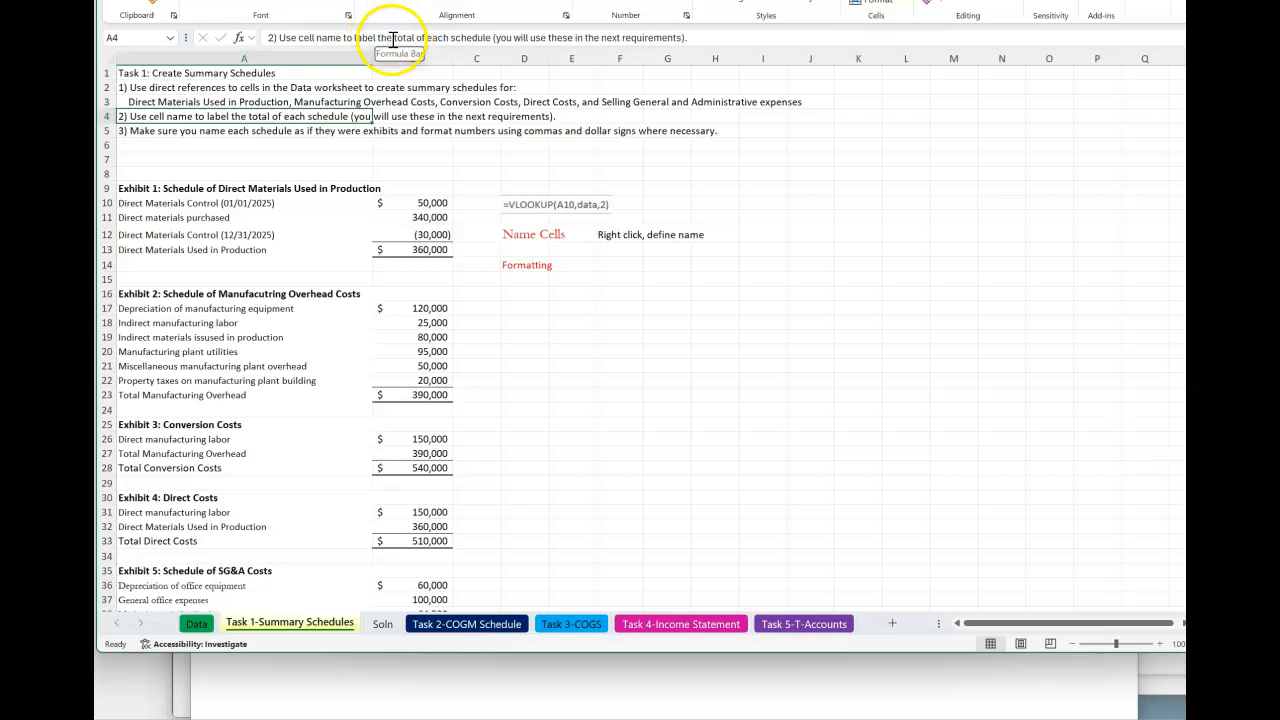
left_click_drag(393, 38, 417, 42)
left_click(246, 16)
key("Return")
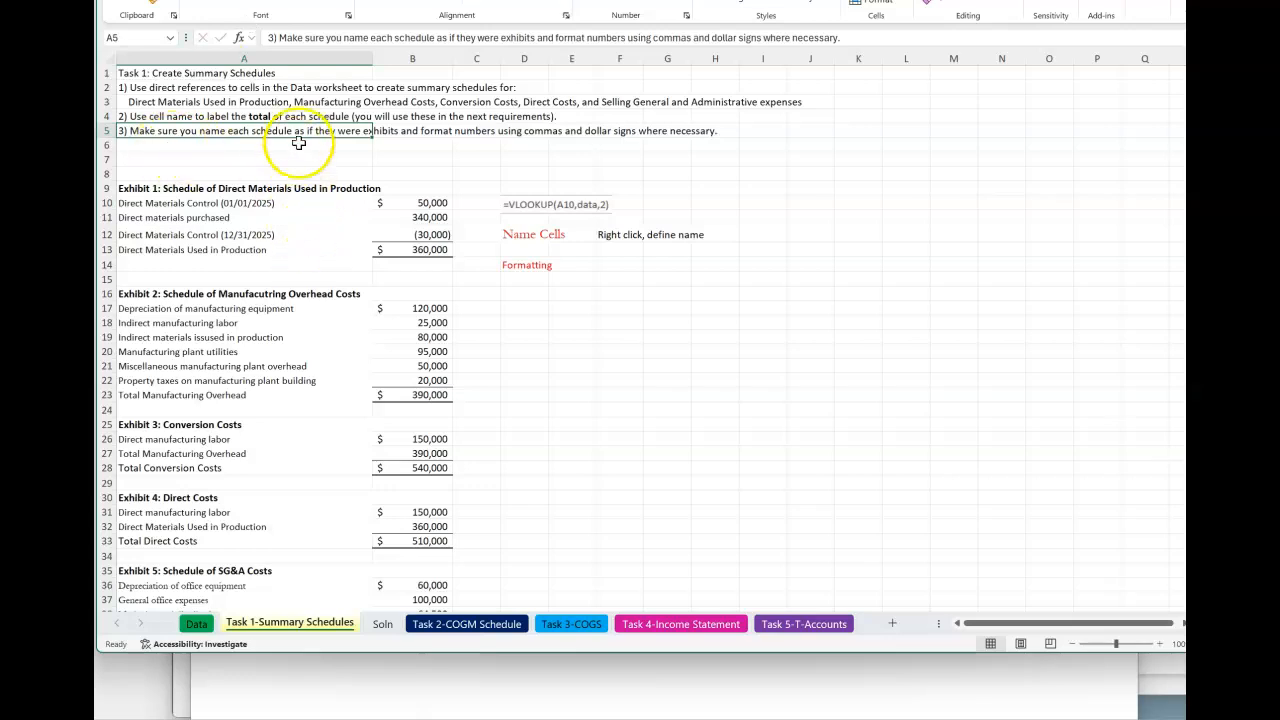
- Inspect the direct materials, direct labor and manufacturing overhead formulas in the Cost of Goods Manufactured schedule on the Task 2 worksheet
left_click(420, 628)
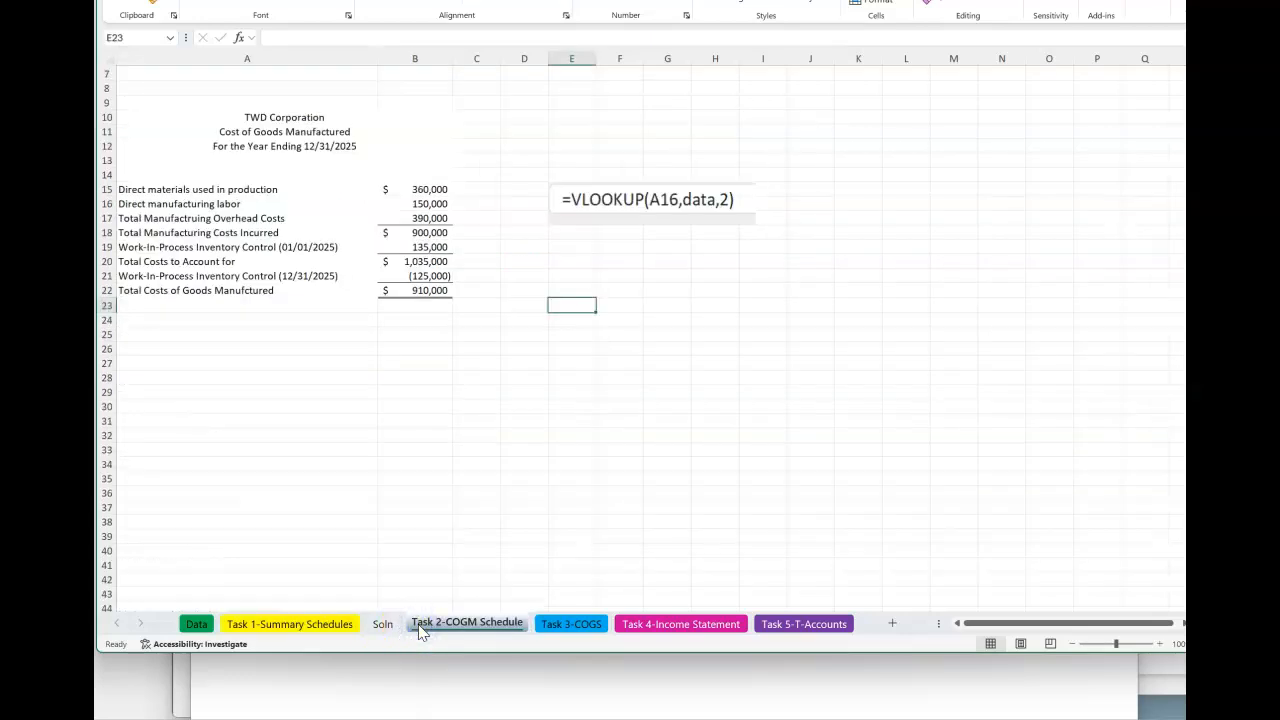
left_click(400, 188)
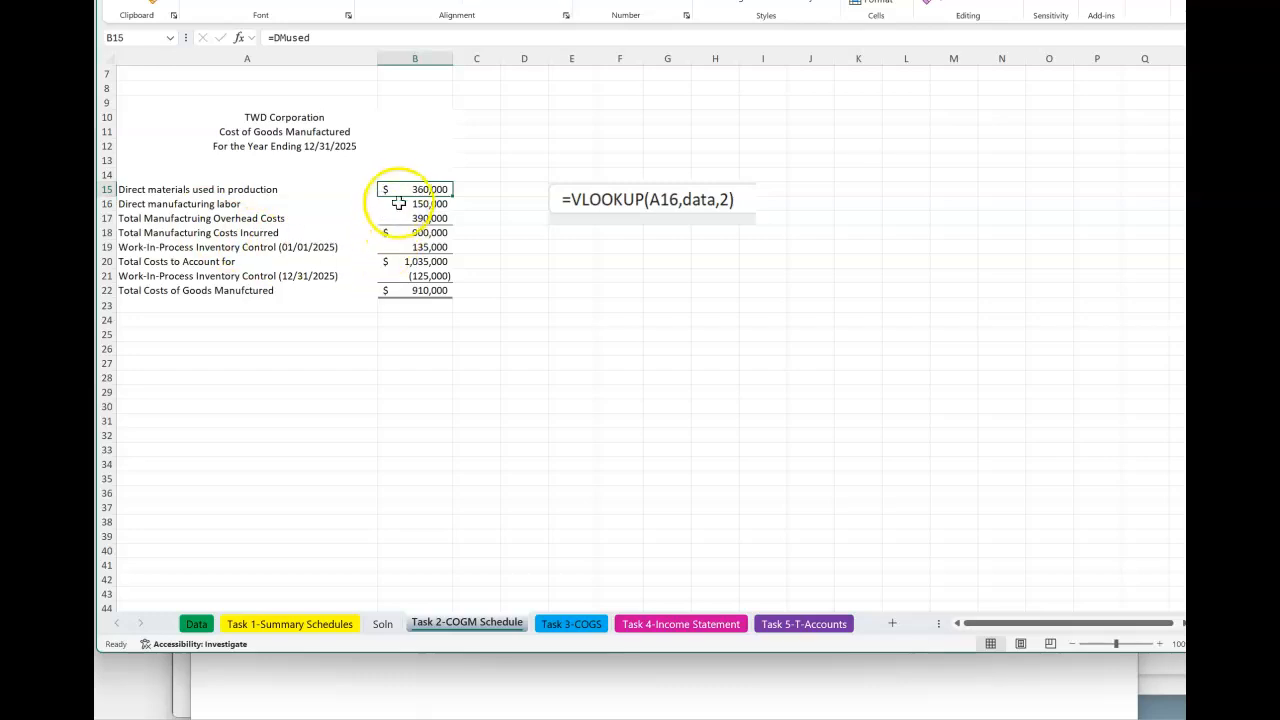
left_click(228, 206)
left_click(428, 205)
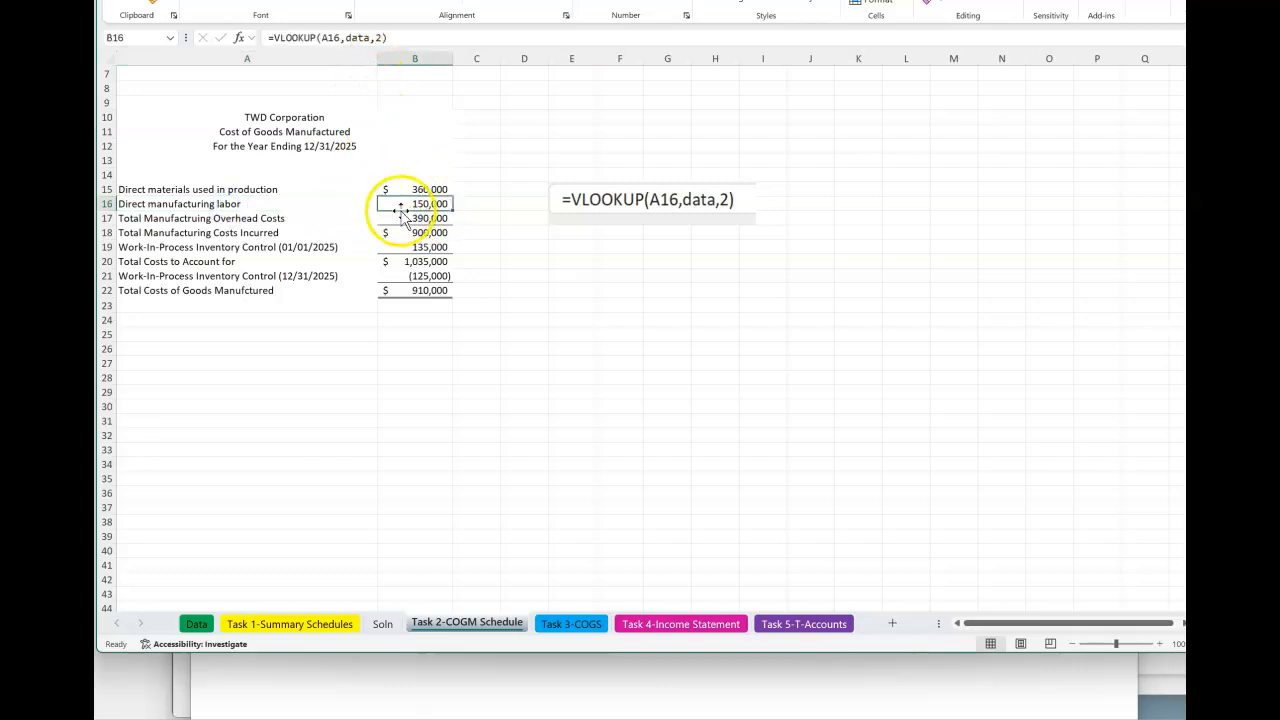
left_click(403, 220)
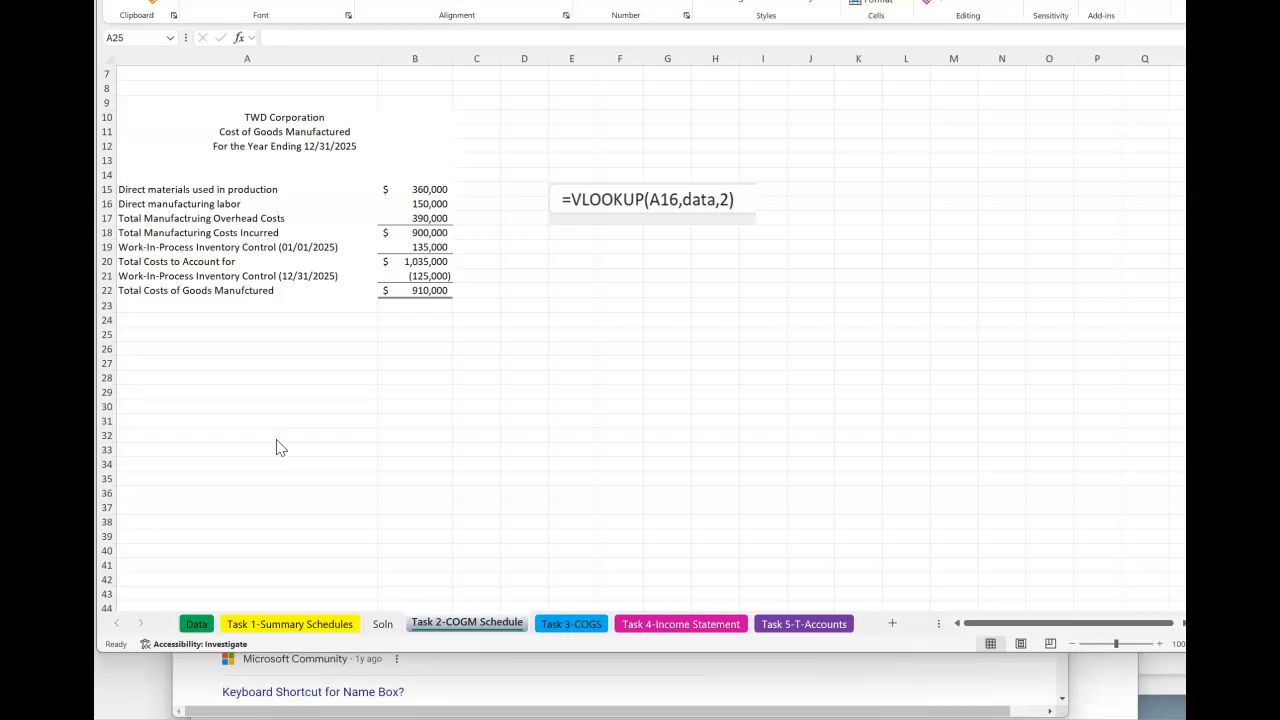
- View the workbook's defined names in the Go To dialog, and close it without jumping to a reference
left_click(610, 321)
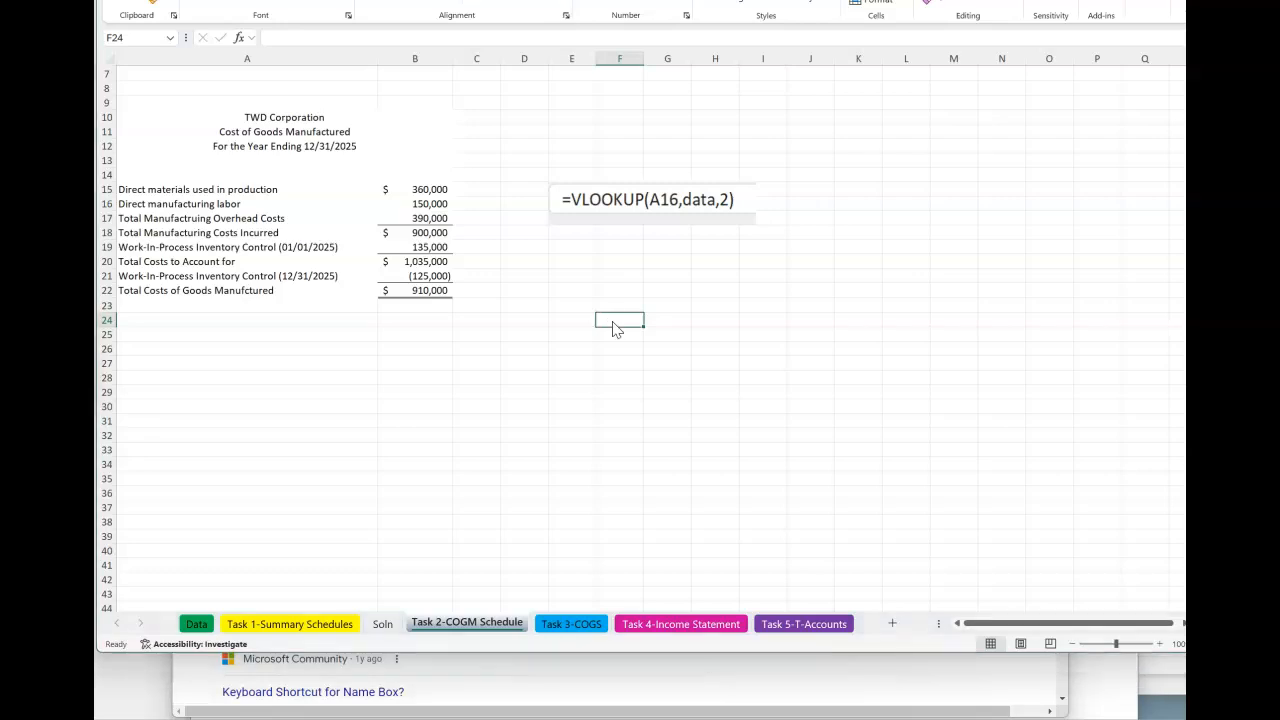
left_click_drag(0, 212, 503, 265)
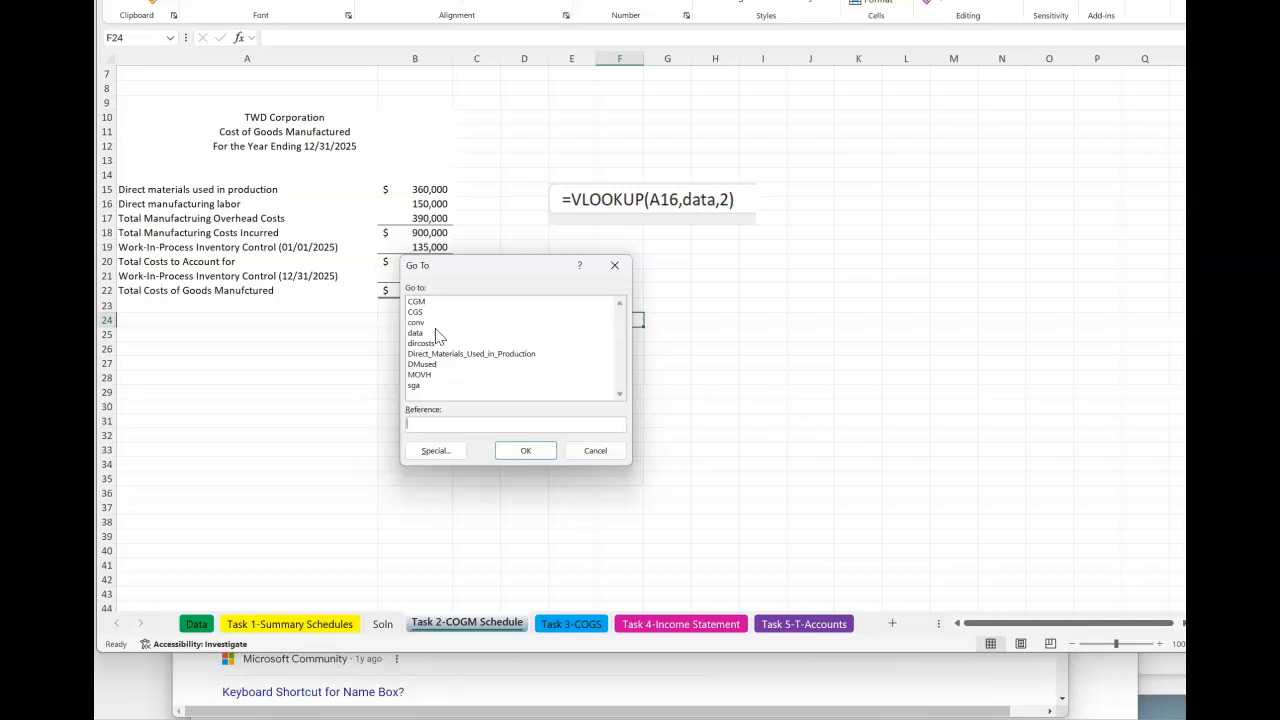
left_click(525, 450)
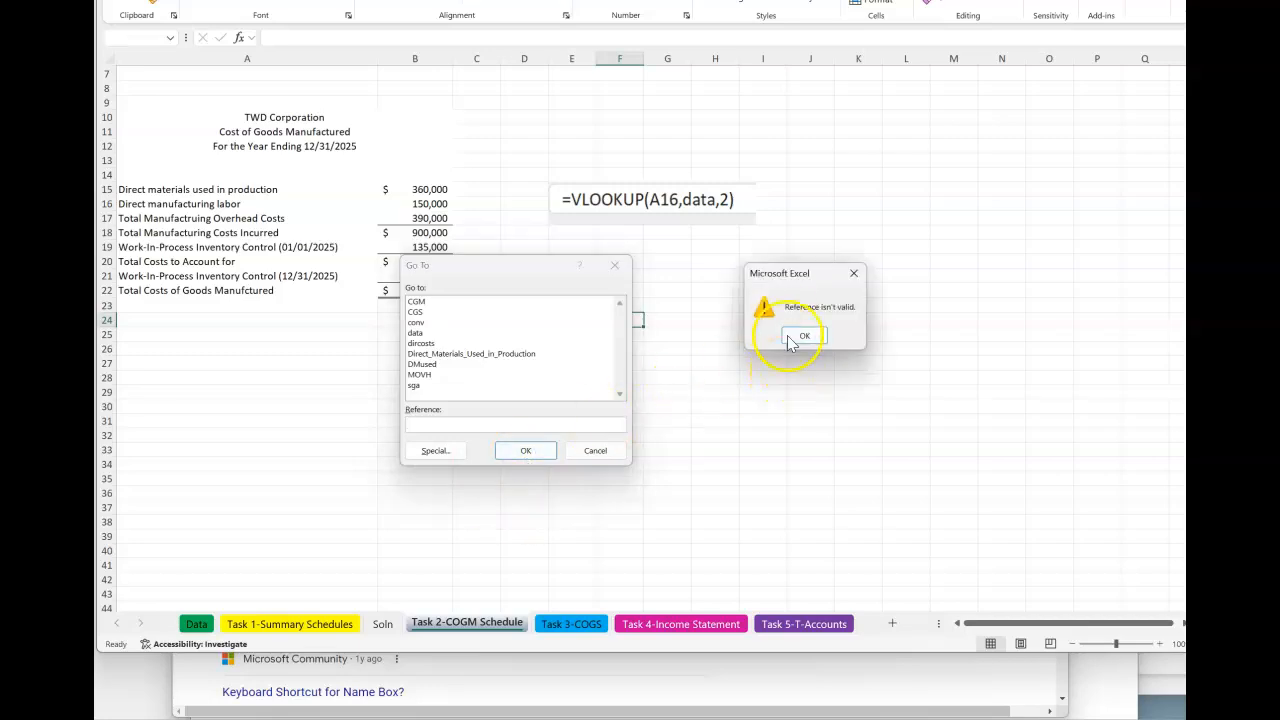
left_click(801, 337)
left_click(603, 450)
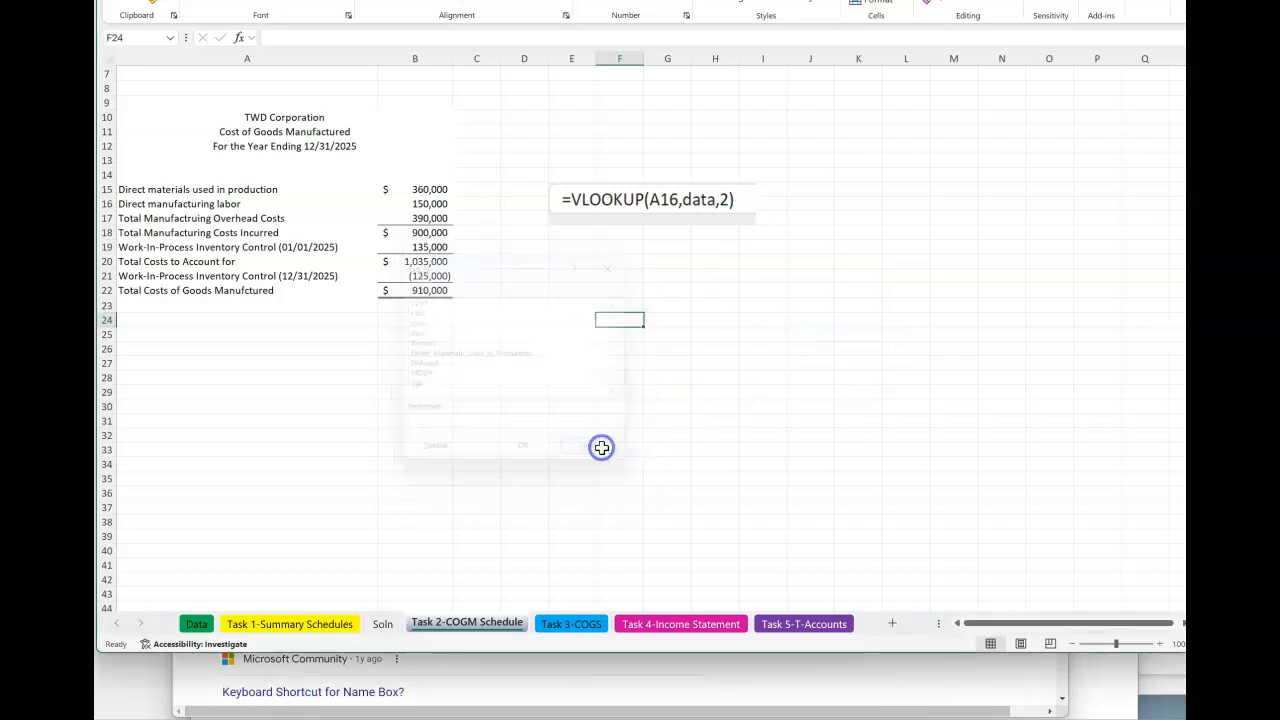
- Inspect the line labels in the Cost of Goods Sold schedule on the Task 3 worksheet and the inventory, cost of goods manufactured and total formulas
left_click(580, 624)
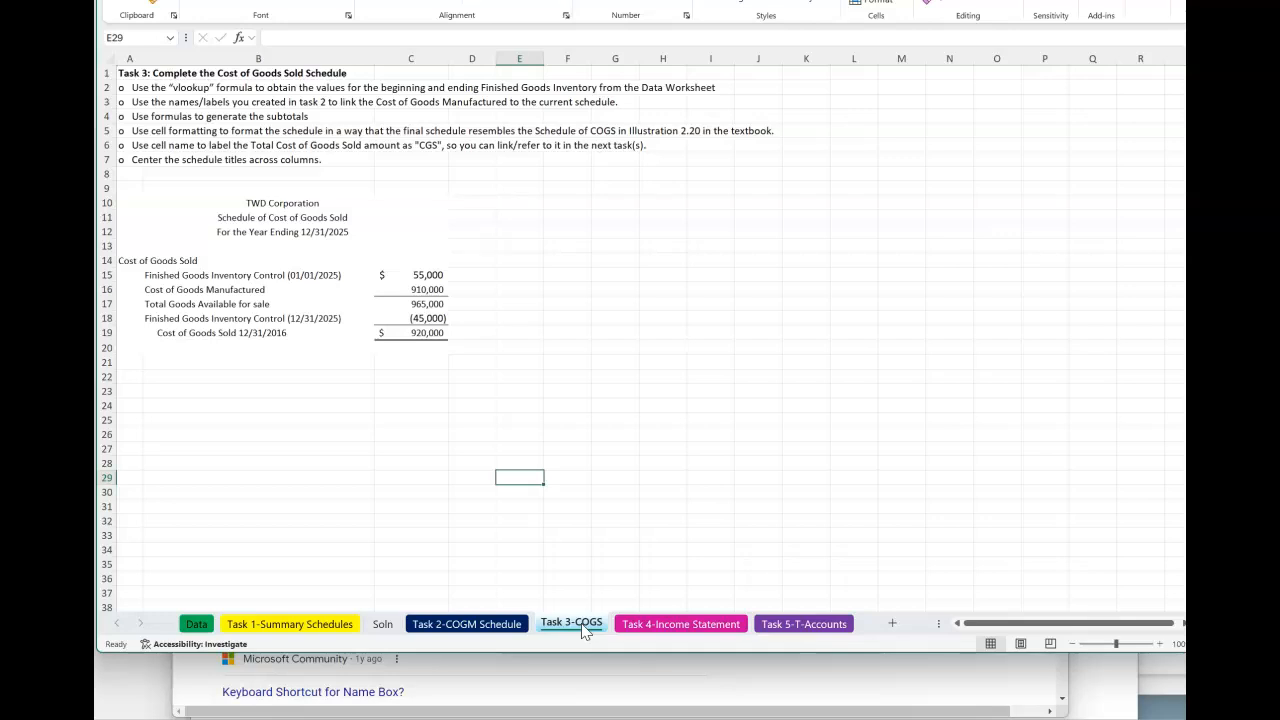
left_click(249, 276)
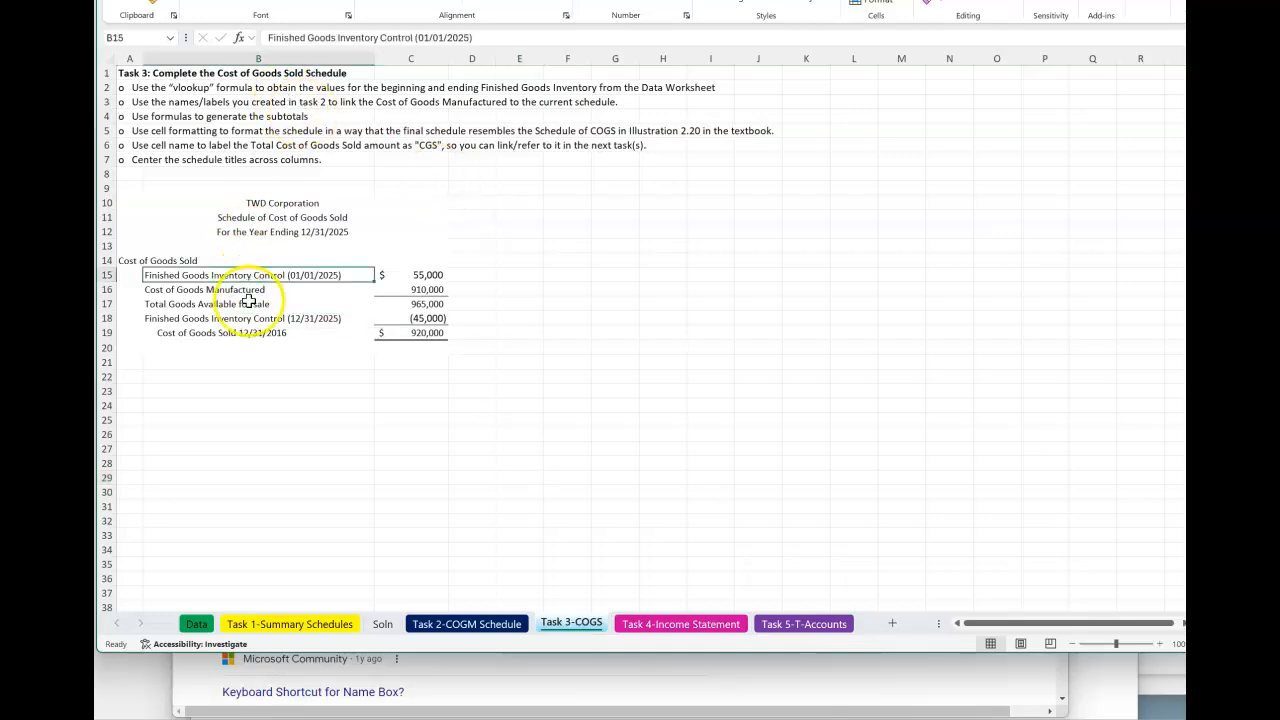
left_click(249, 289)
left_click(250, 304)
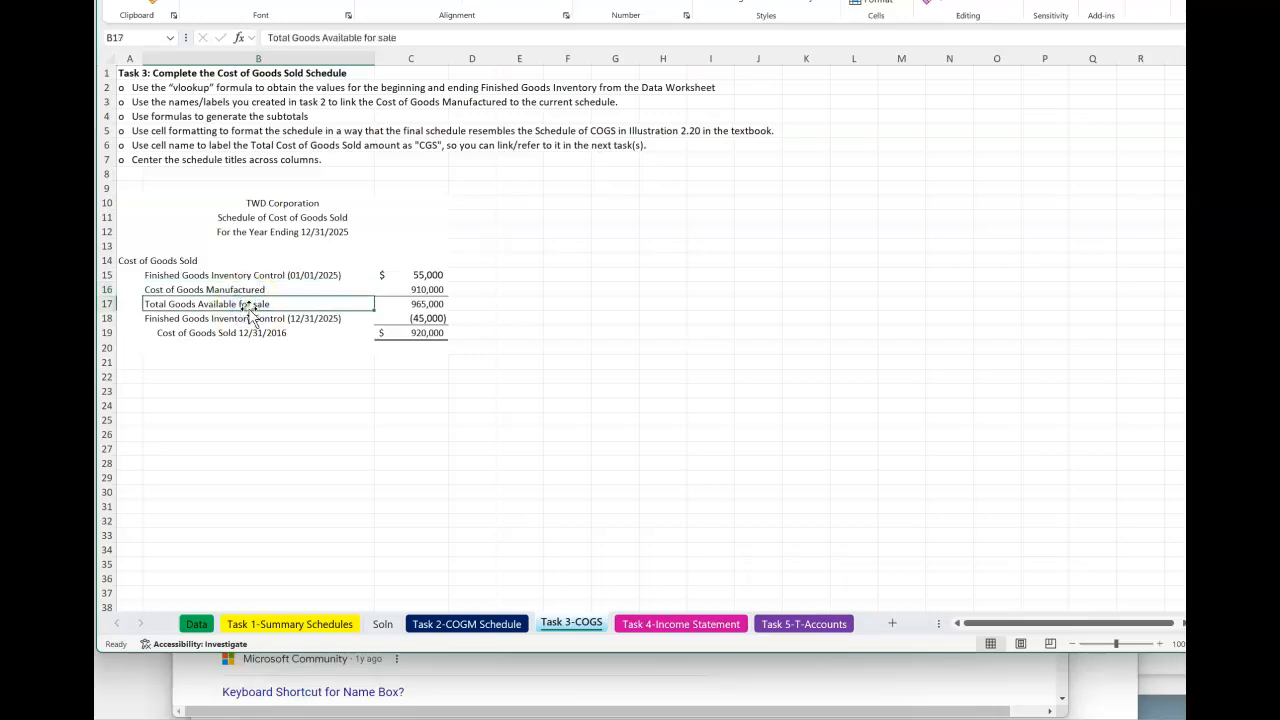
left_click(430, 277)
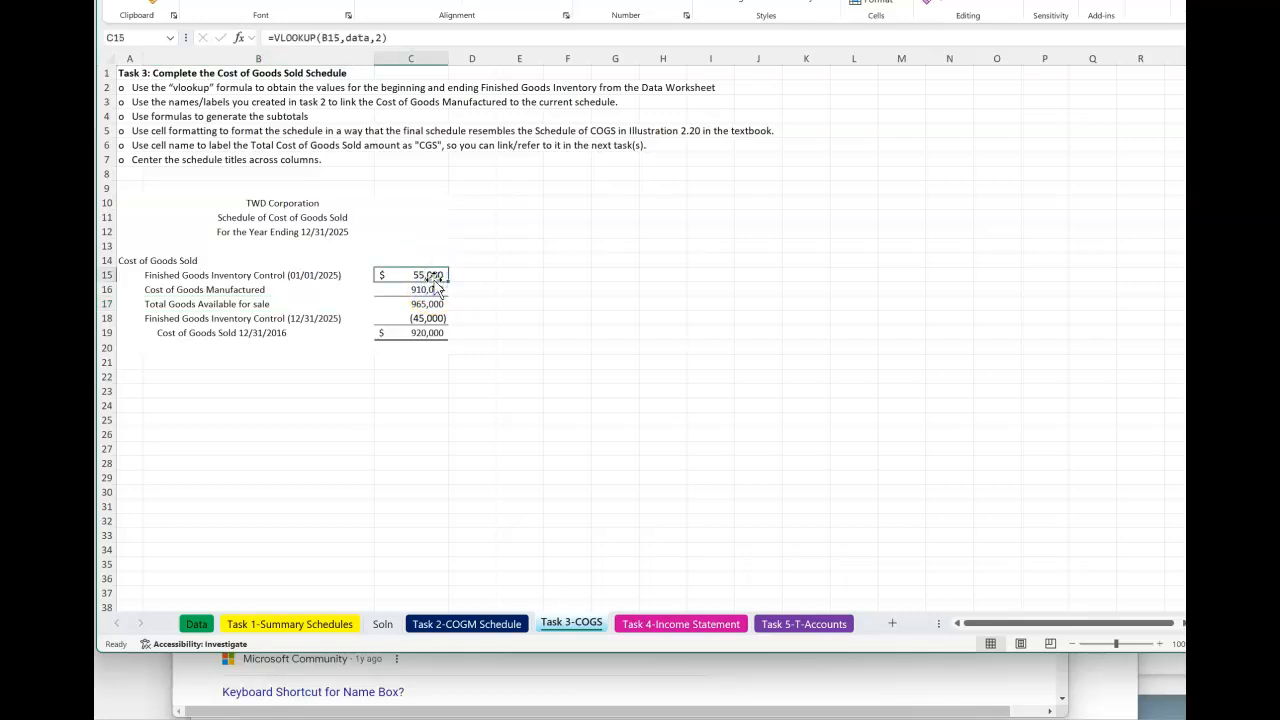
left_click(425, 289)
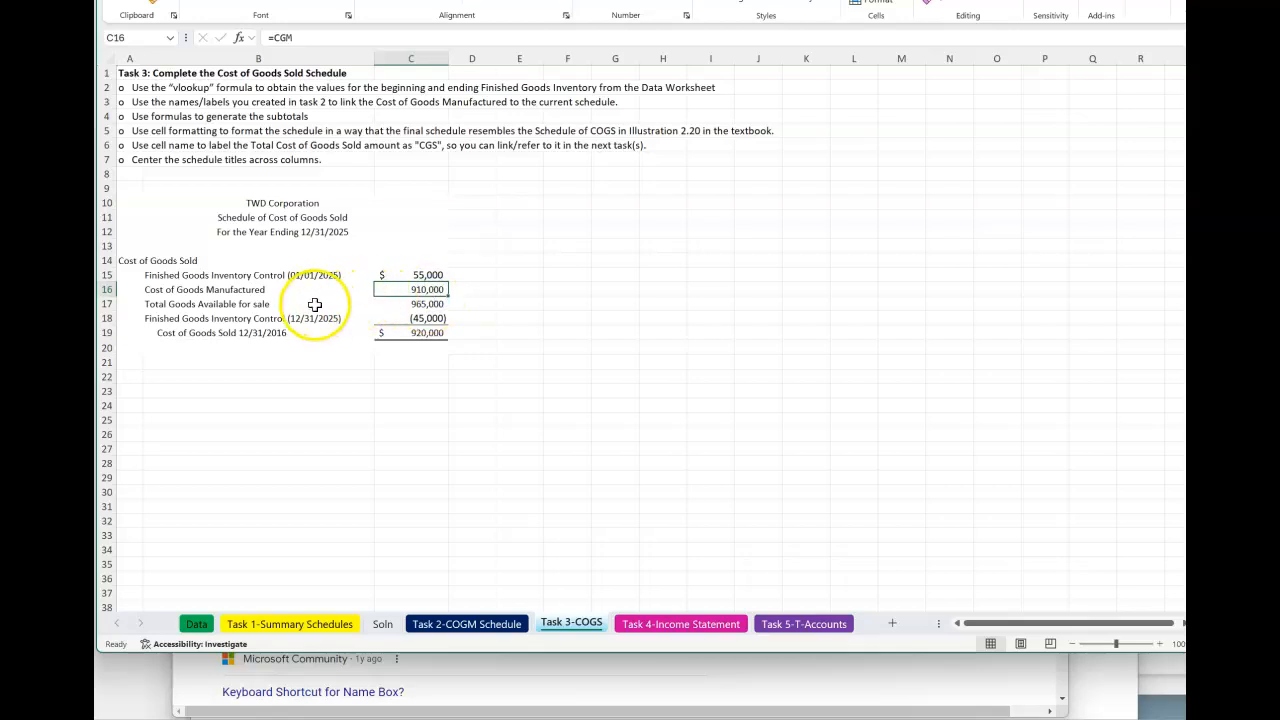
left_click(428, 318)
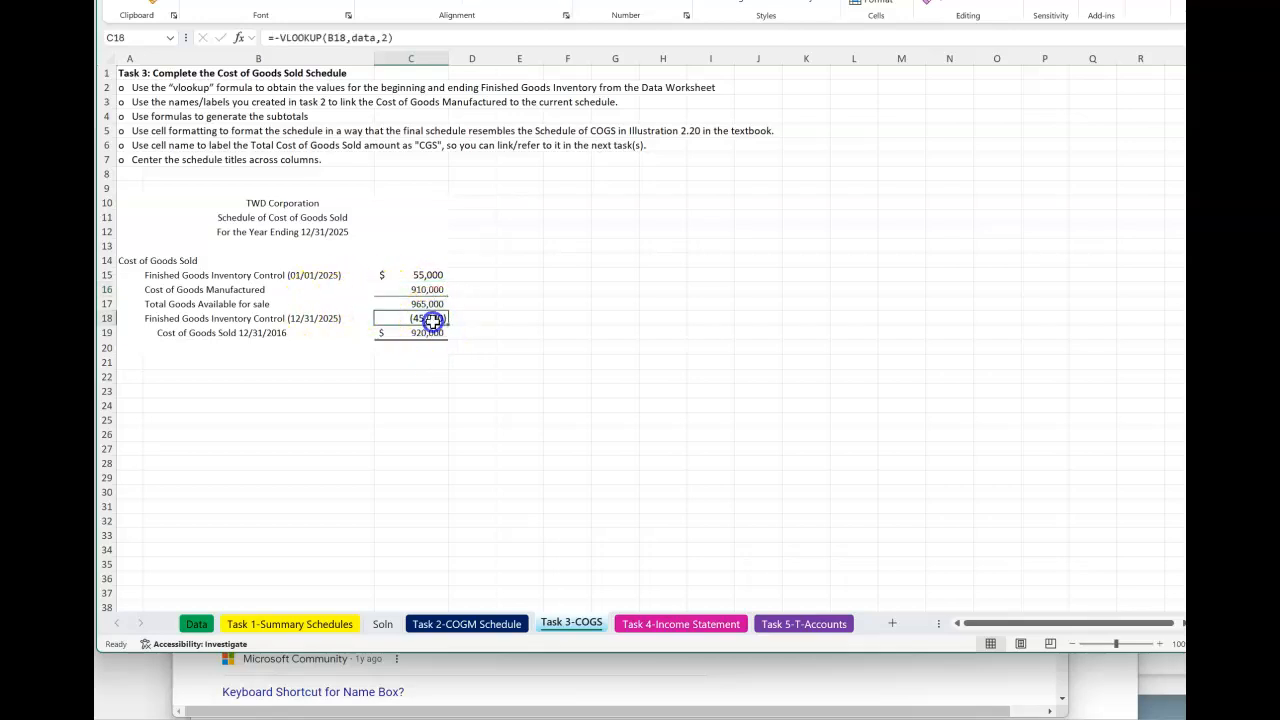
left_click(431, 335)
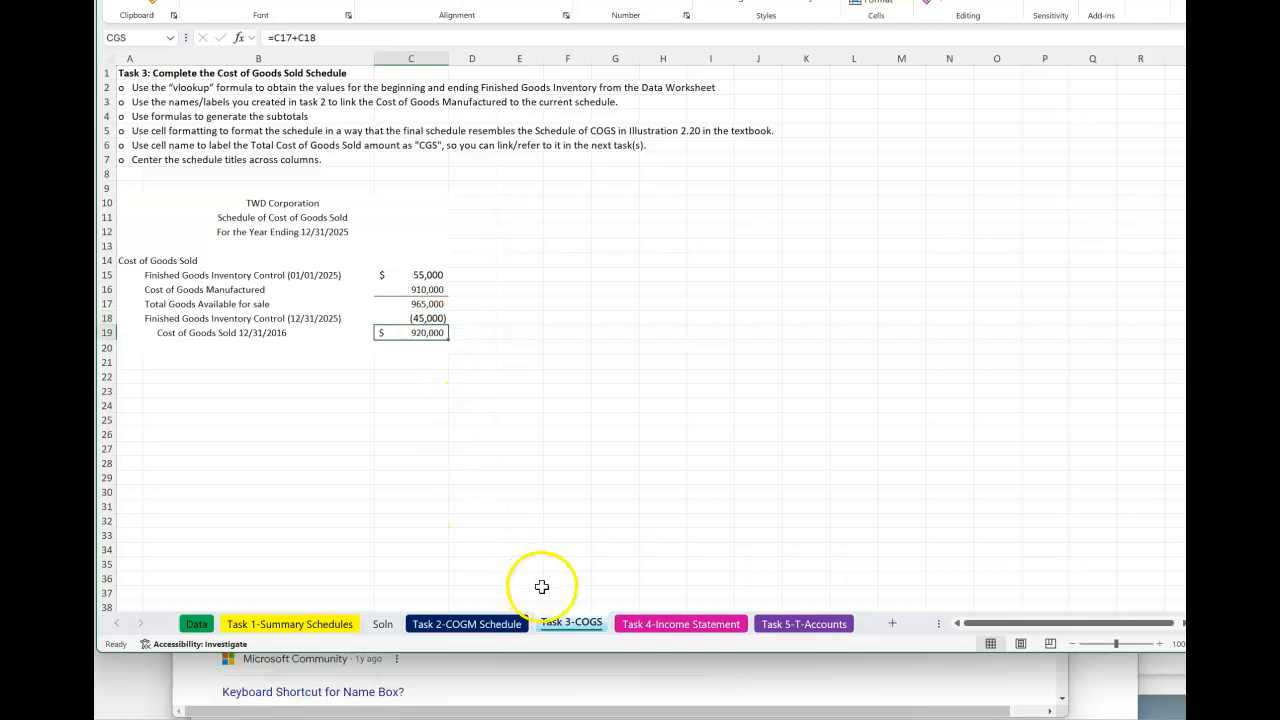
- View the income statement on the Task 4 worksheet and the T-accounts on the Task 5 worksheet
left_click(655, 628)
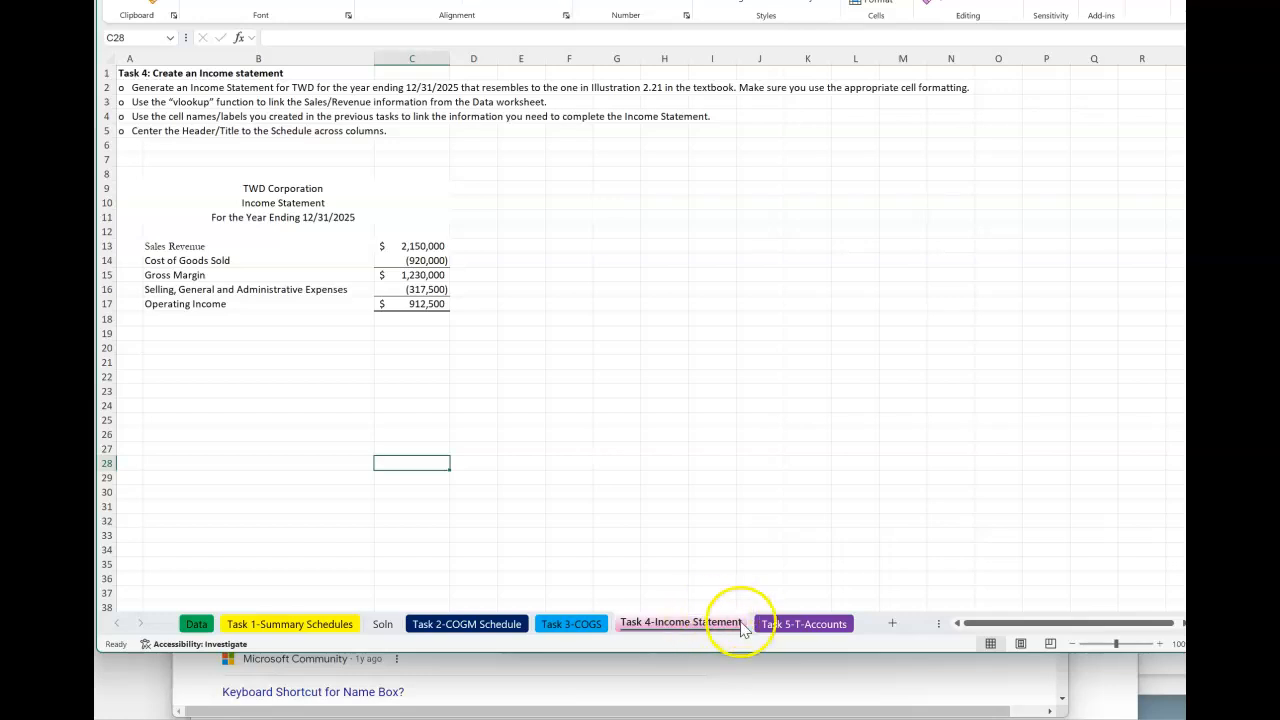
left_click(806, 626)
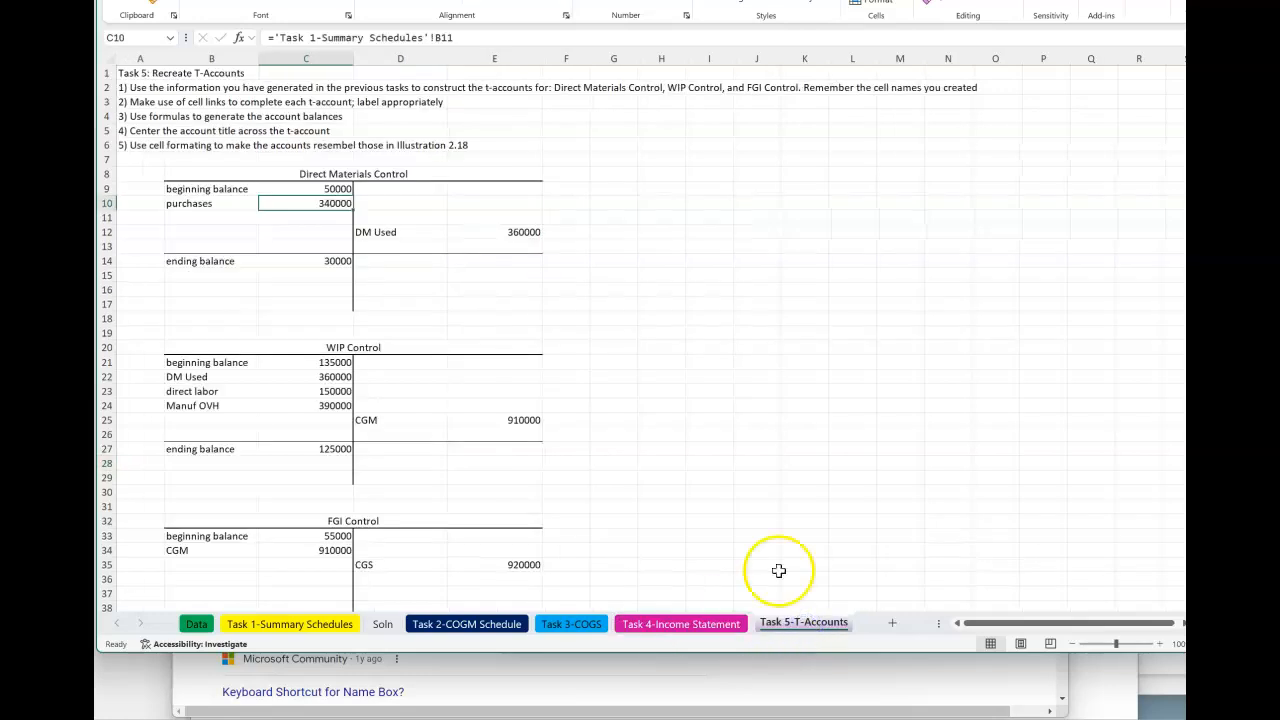